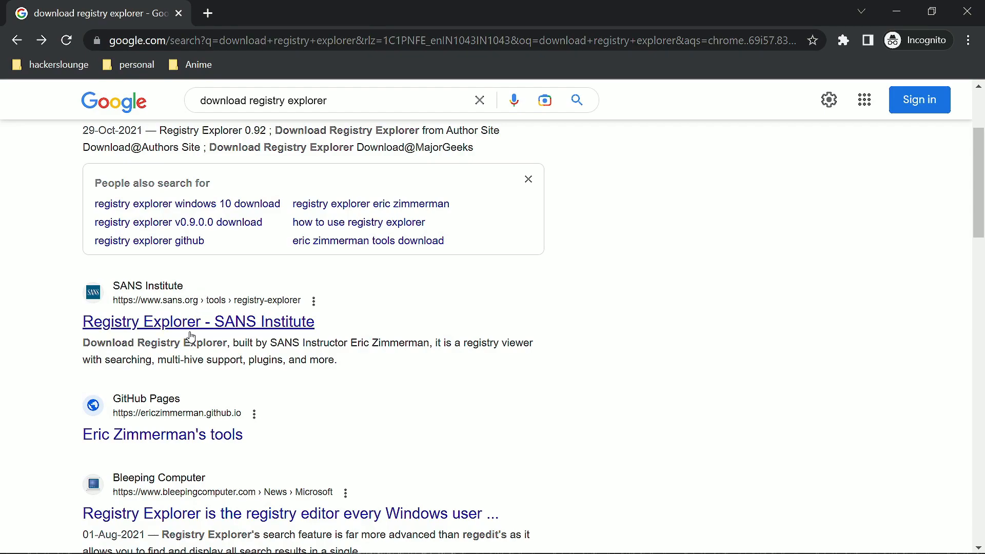
Step: Open the SANS Institute Registry Explorer result in a new tab and download RegistryExplorer.zip to the Downloads folder
{"action": "right_click", "coordinate": [204, 319]}
{"action": "left_click", "coordinate": [230, 334]}
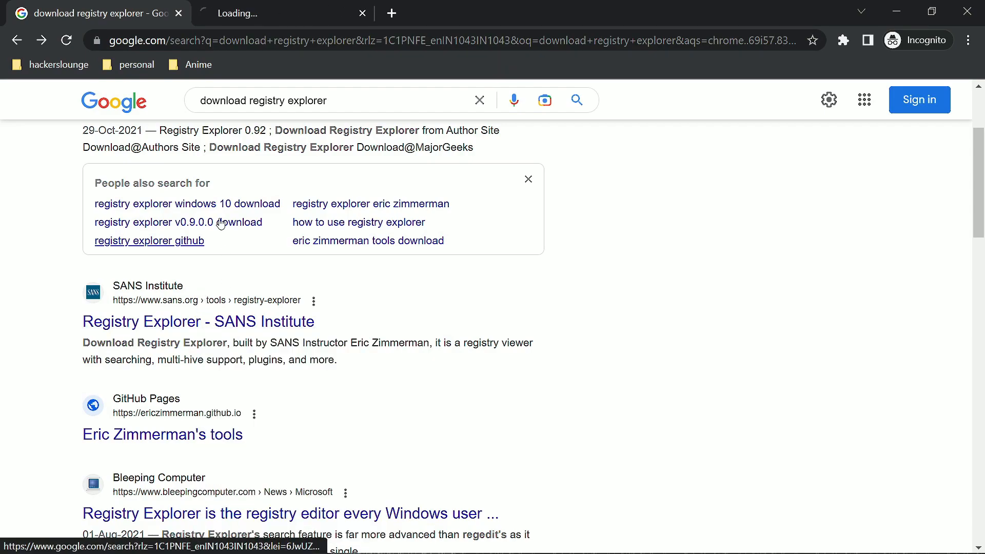
{"action": "left_click", "coordinate": [240, 23]}
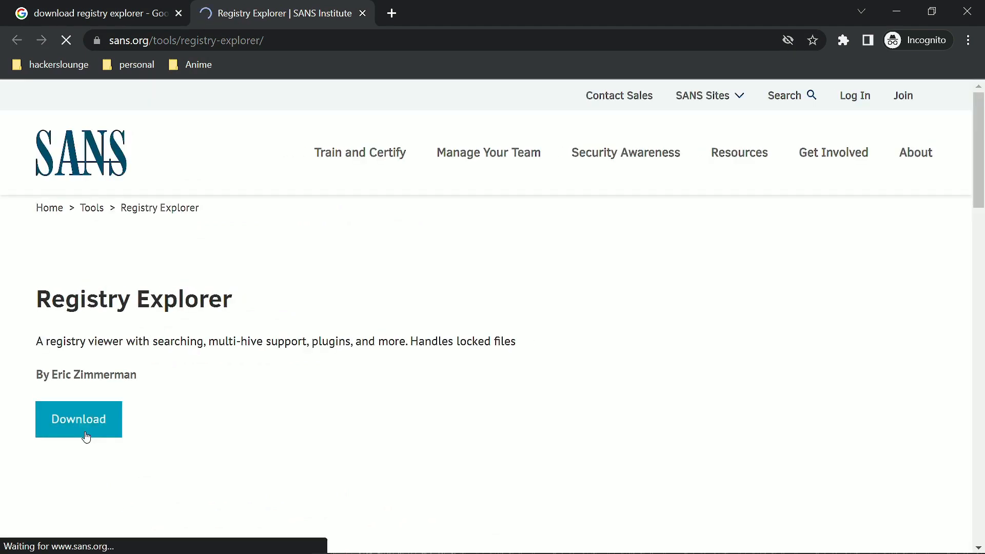
{"action": "scroll", "coordinate": [414, 358], "scroll_direction": "down", "scroll_amount": 3}
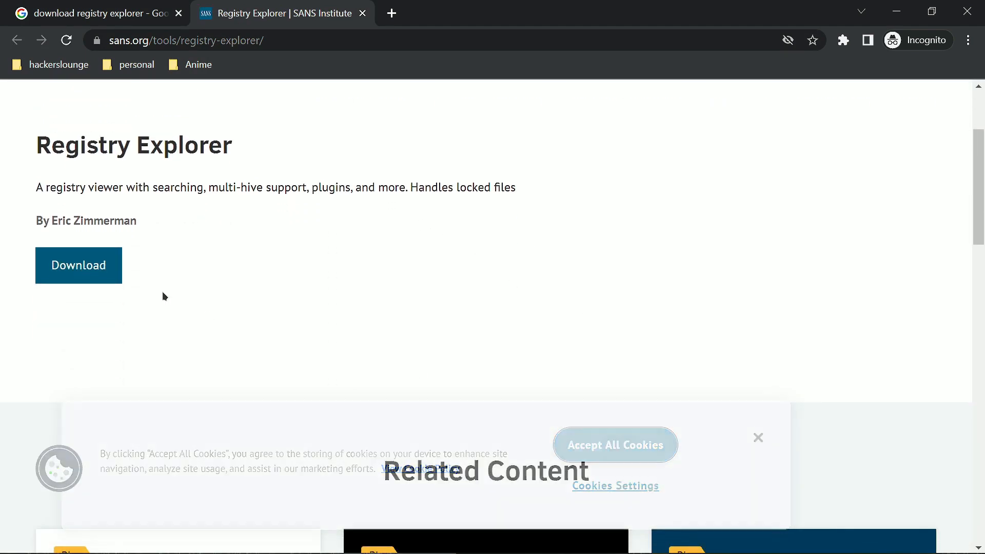
{"action": "left_click", "coordinate": [84, 261]}
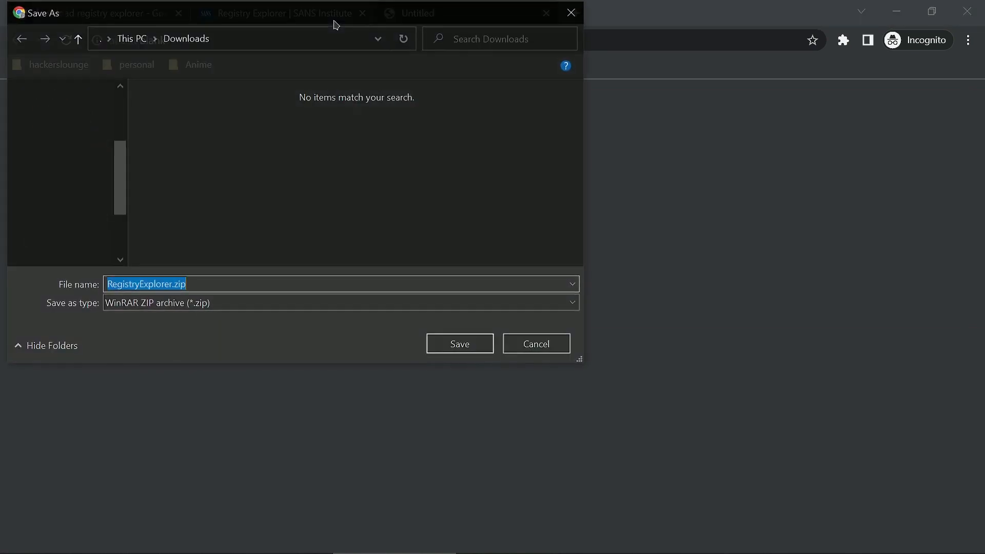
{"action": "left_click", "coordinate": [461, 345]}
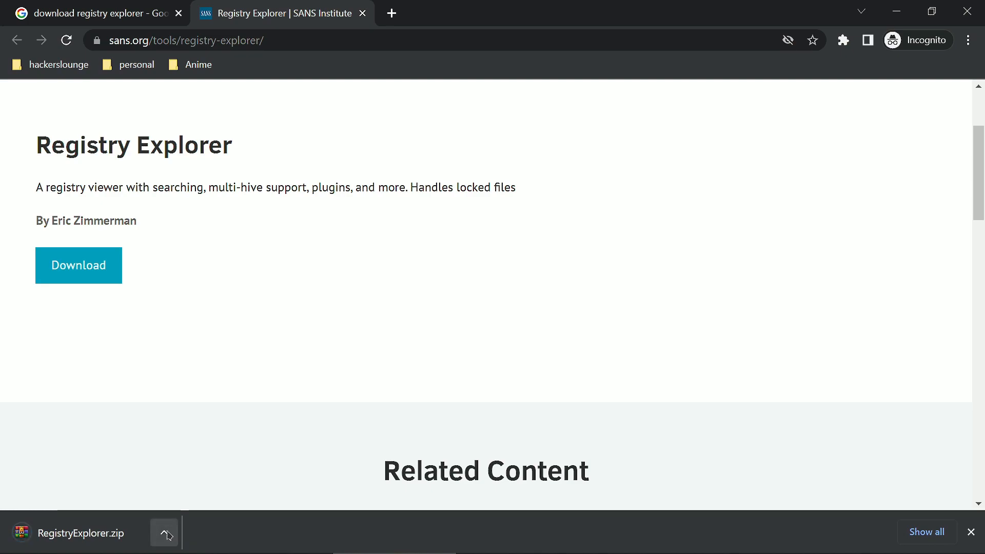
Step: Show the downloaded RegistryExplorer.zip in its folder and cut it for moving
{"action": "left_click", "coordinate": [175, 544]}
{"action": "left_click", "coordinate": [177, 478]}
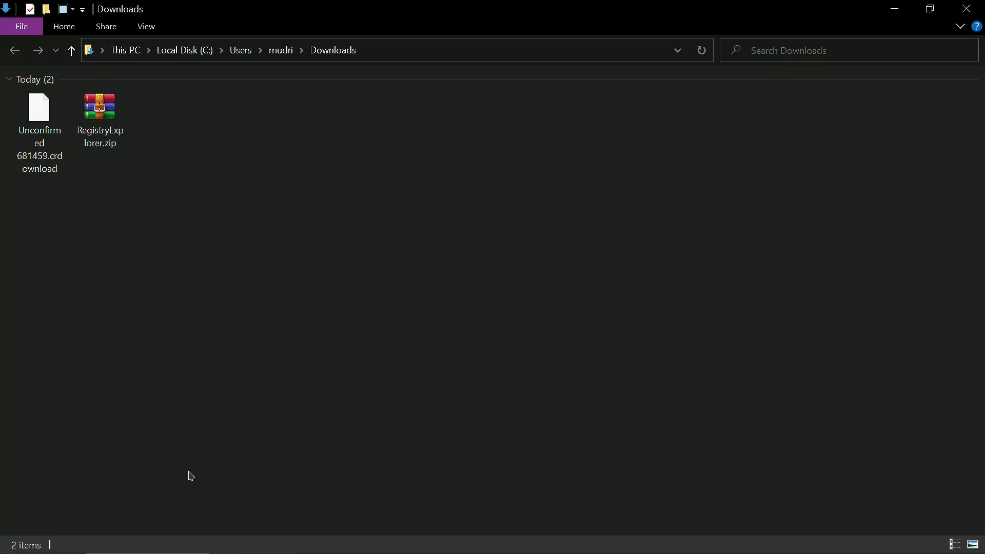
{"action": "left_click", "coordinate": [42, 121]}
{"action": "left_click", "coordinate": [110, 126]}
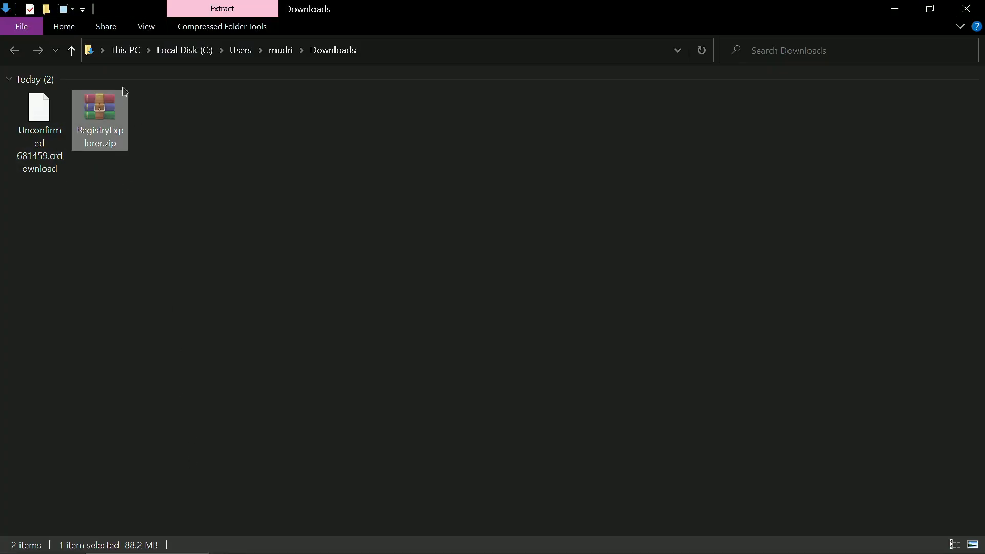
Step: Create a folder named "registry explorer" on the Coms and Games (D:) drive and open it
{"action": "left_click", "coordinate": [130, 50]}
{"action": "double_click", "coordinate": [242, 205]}
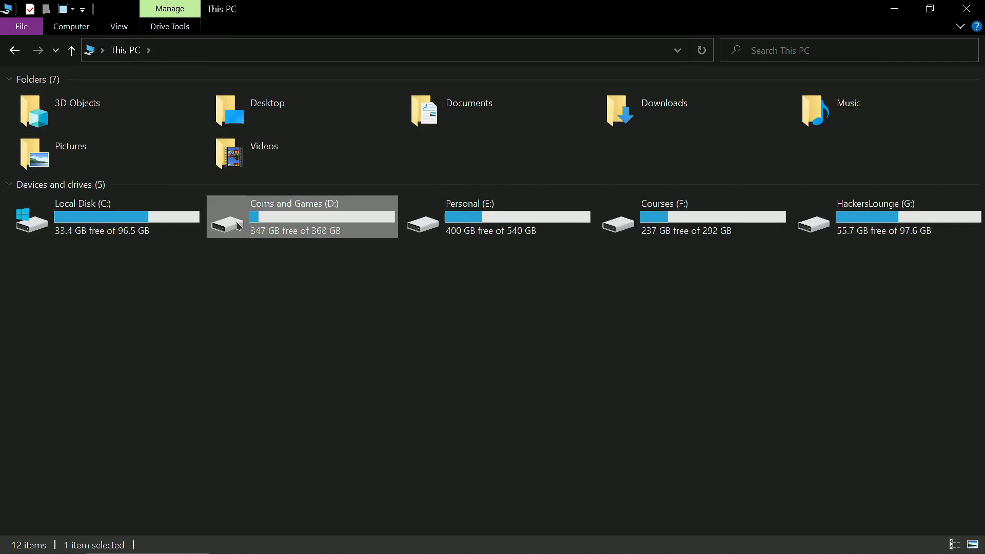
{"action": "right_click", "coordinate": [522, 292]}
{"action": "mouse_move", "coordinate": [568, 497]}
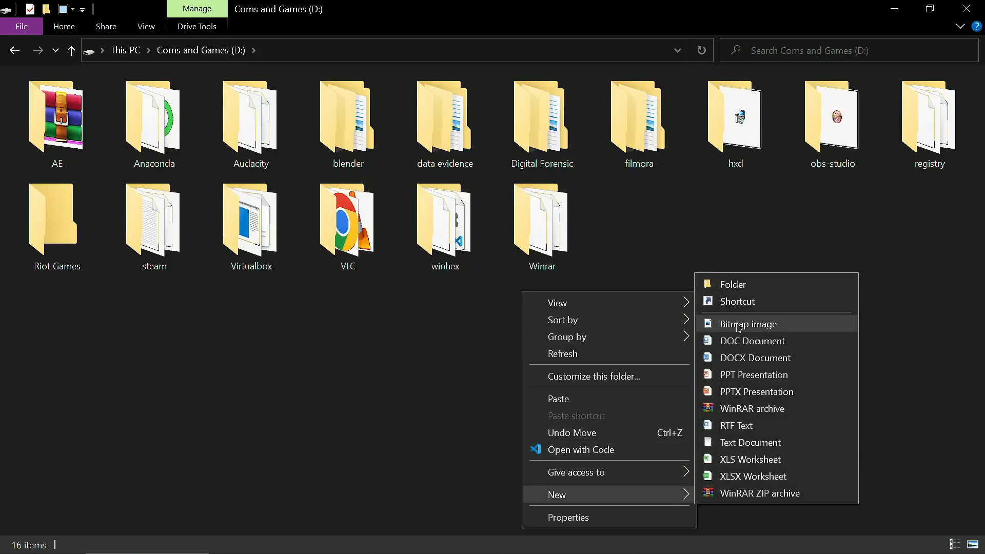
{"action": "left_click", "coordinate": [738, 289]}
{"action": "type", "text": "re"}
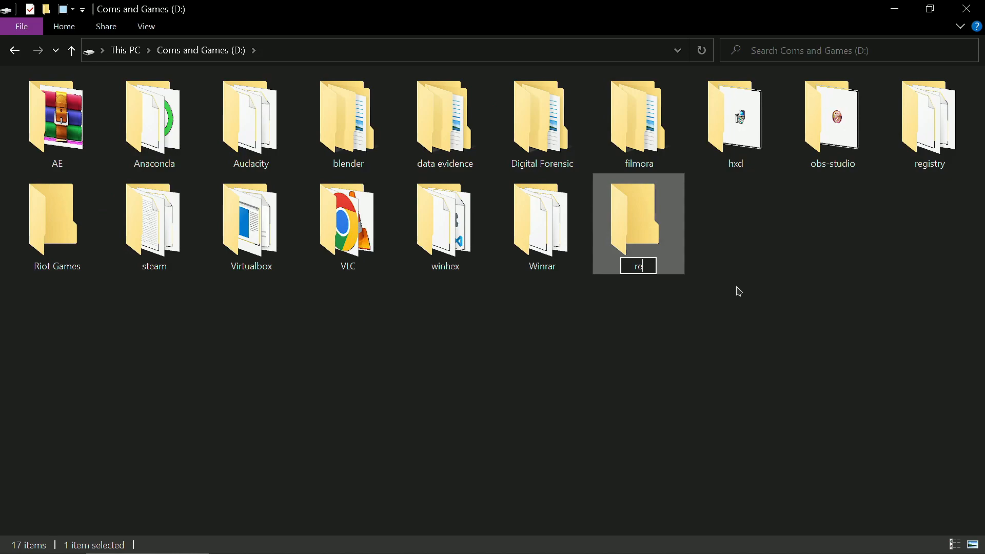
{"action": "type", "text": "gistry explorer"}
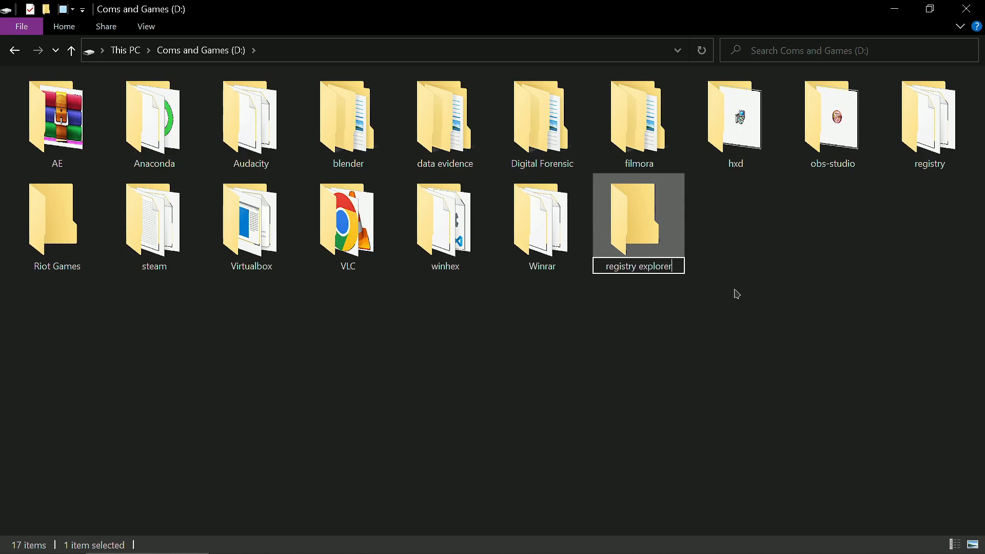
{"action": "key", "text": "Return"}
{"action": "key", "text": "Return"}
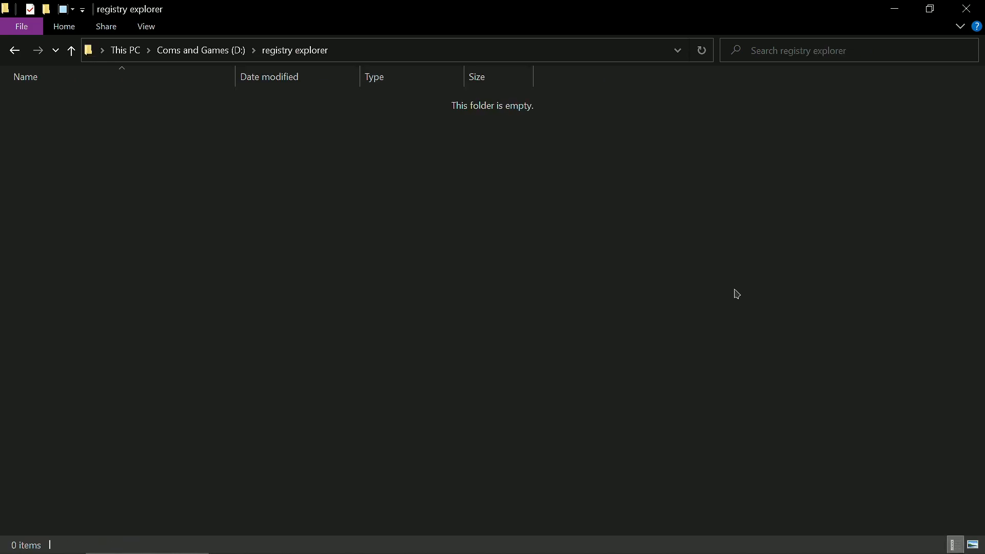
Step: Paste RegistryExplorer.zip into the registry explorer folder and extract it there
{"action": "key", "text": "ctrl+v"}
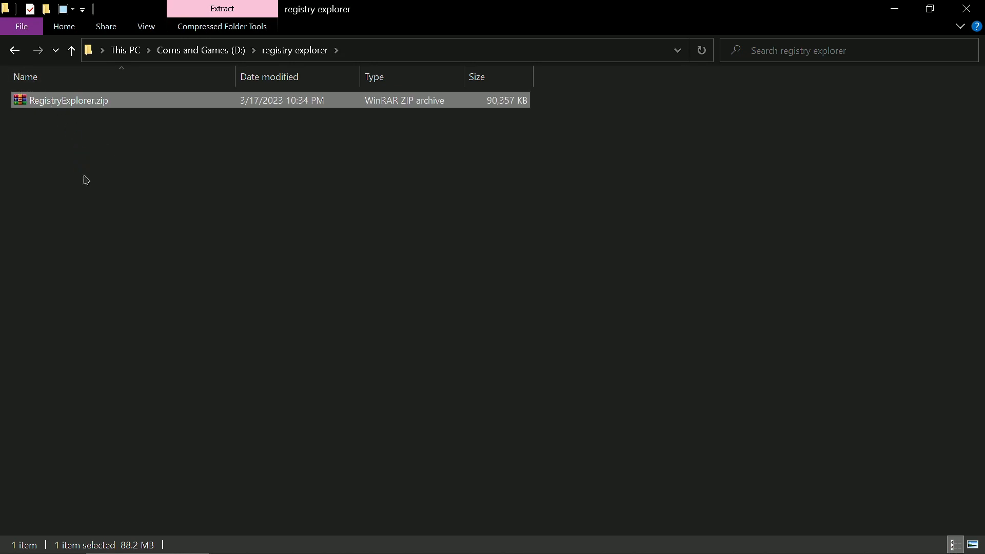
{"action": "right_click", "coordinate": [44, 96]}
{"action": "left_click", "coordinate": [99, 191]}
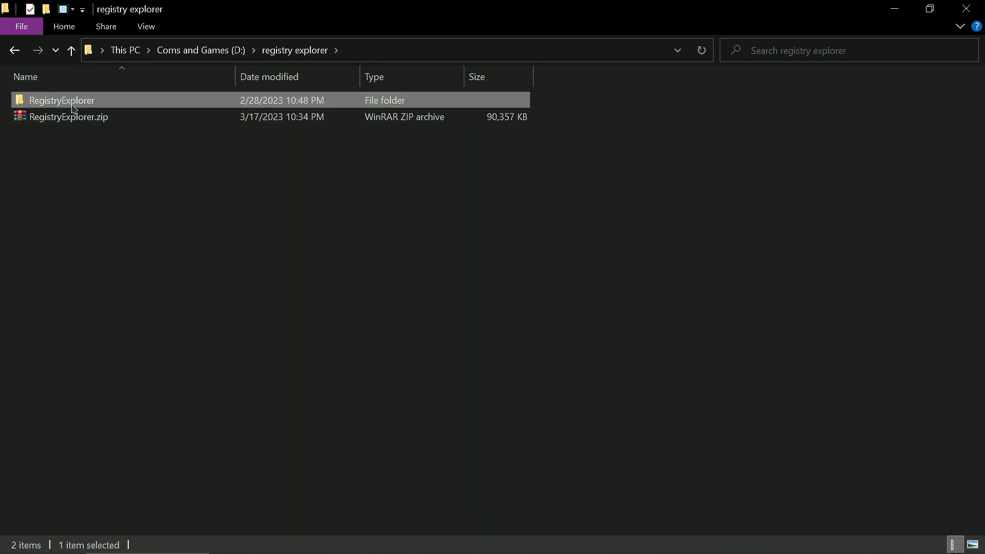
Step: Launch RegistryExplorer.exe from the extracted RegistryExplorer folder
{"action": "double_click", "coordinate": [72, 102]}
{"action": "double_click", "coordinate": [80, 184]}
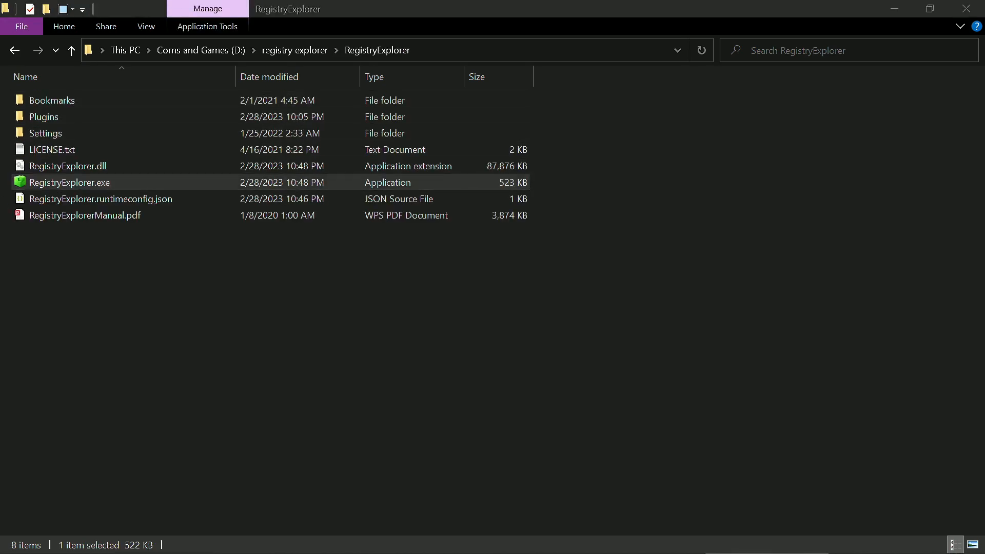
{"action": "left_click_drag", "start_coordinate": [373, 210], "coordinate": [439, 212]}
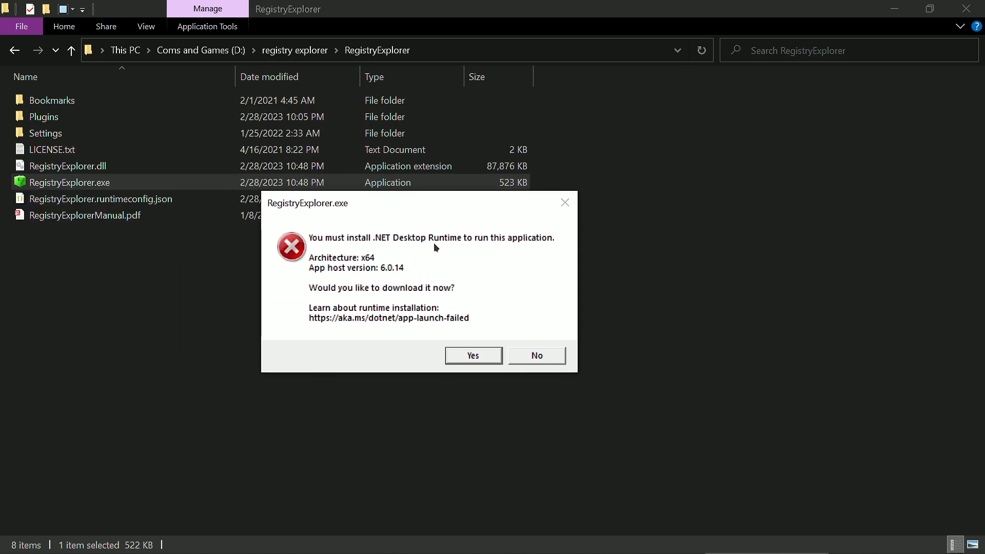
Step: Accept the .NET Desktop Runtime download and save windowsdesktop-runtime-6.0.15-win-x64.exe to the Downloads folder
{"action": "left_click", "coordinate": [473, 356]}
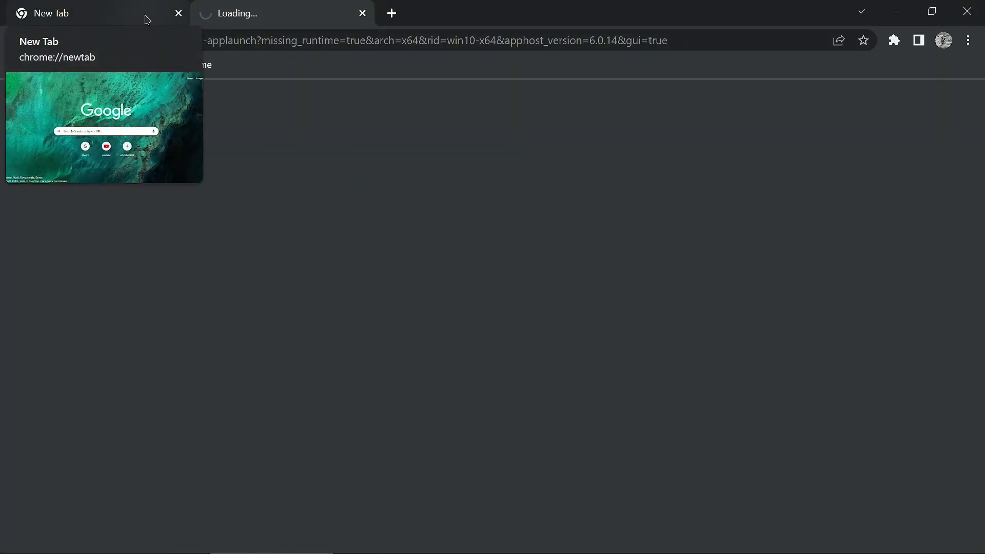
{"action": "left_click", "coordinate": [146, 14]}
{"action": "left_click", "coordinate": [212, 11]}
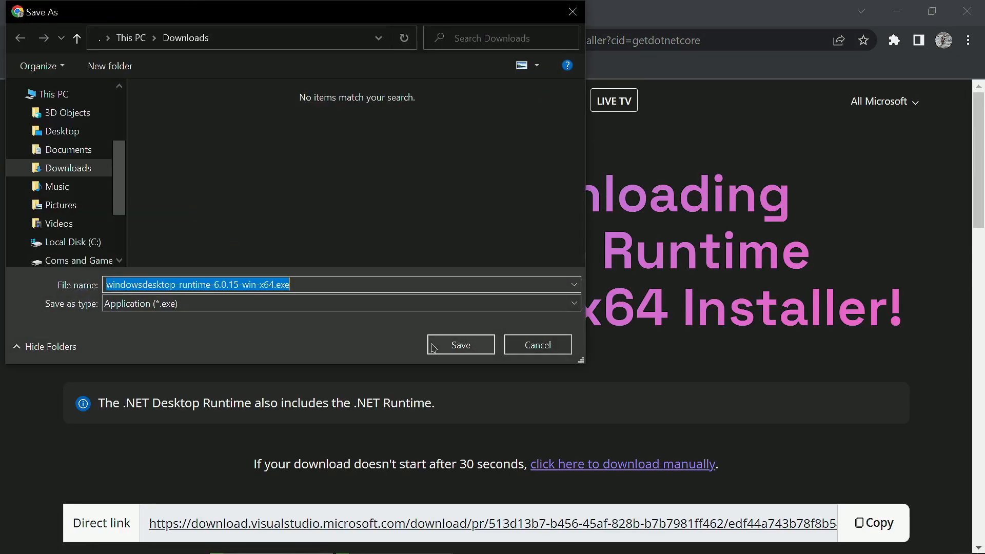
{"action": "left_click", "coordinate": [461, 345]}
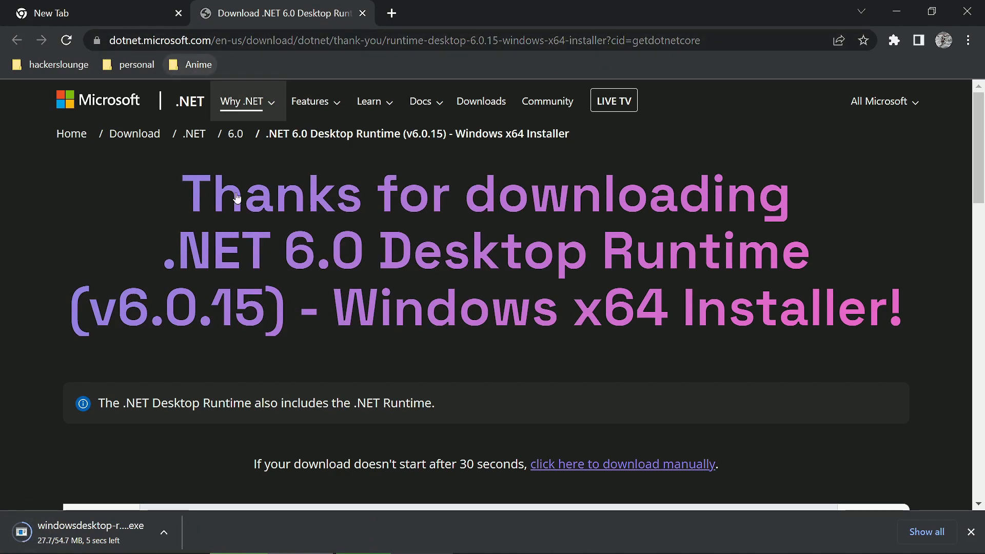
Step: Run the downloaded runtime installer from its folder, install Microsoft Windows Desktop Runtime 6.0.15 (x64) and close the installer
{"action": "left_click", "coordinate": [175, 544]}
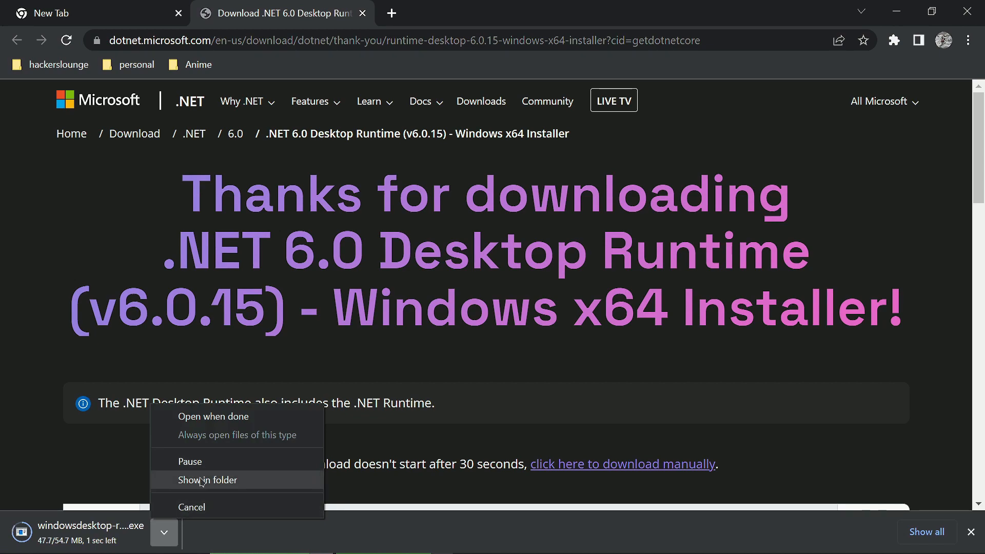
{"action": "left_click", "coordinate": [232, 545]}
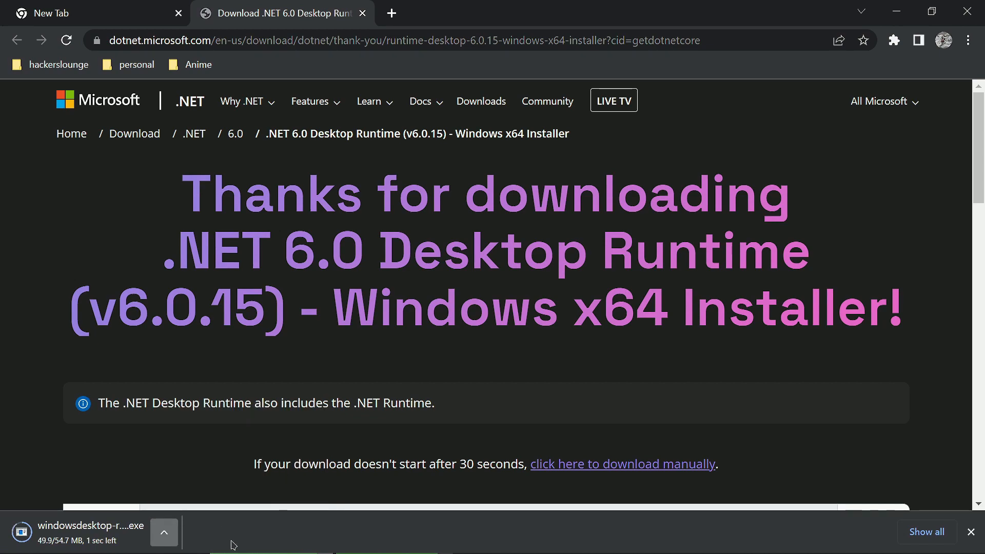
{"action": "left_click", "coordinate": [161, 536]}
{"action": "left_click", "coordinate": [205, 477]}
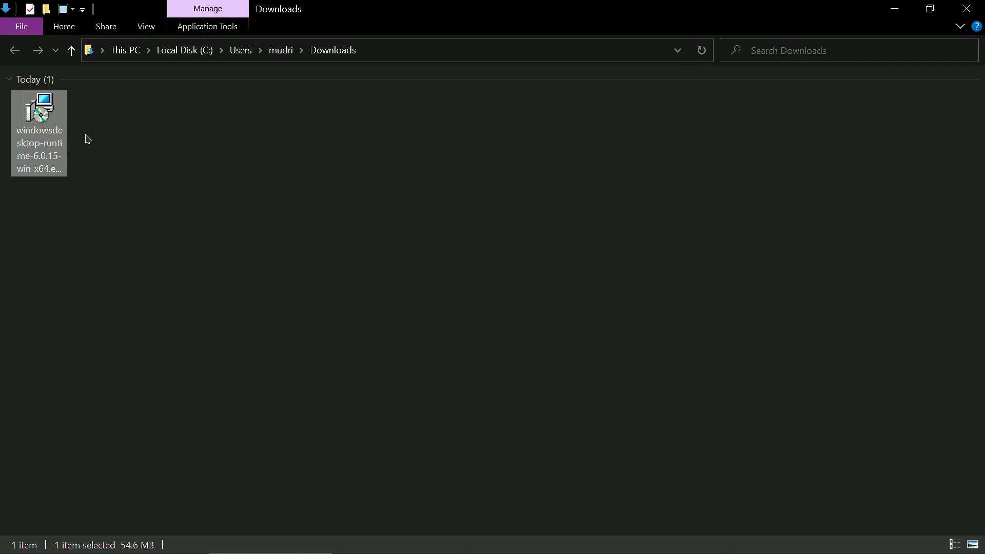
{"action": "double_click", "coordinate": [44, 121]}
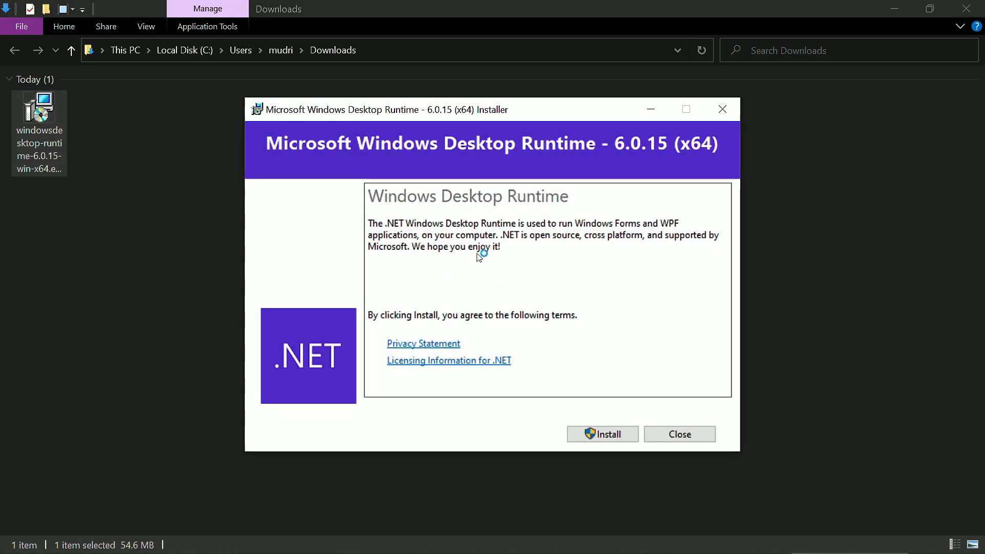
{"action": "left_click", "coordinate": [585, 436]}
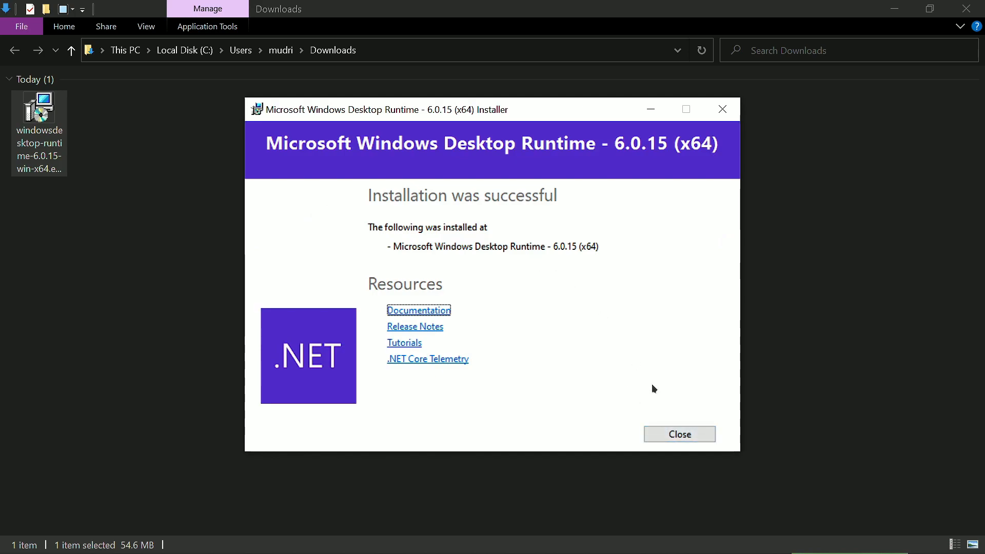
{"action": "left_click", "coordinate": [658, 434]}
Step: Launch RegistryExplorer.exe again from the extracted folder inside registry explorer on drive D: and maximize its window
{"action": "left_click", "coordinate": [128, 50]}
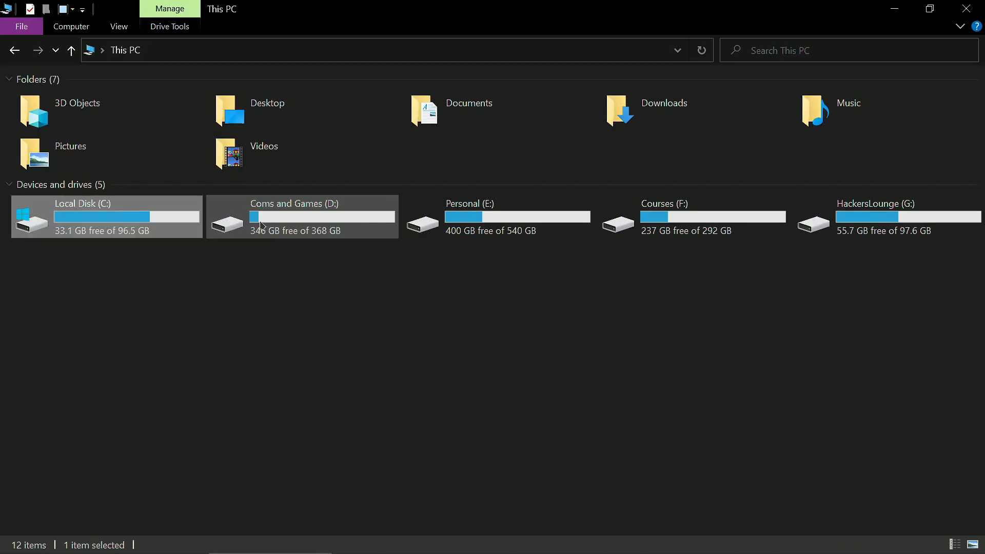
{"action": "double_click", "coordinate": [379, 225]}
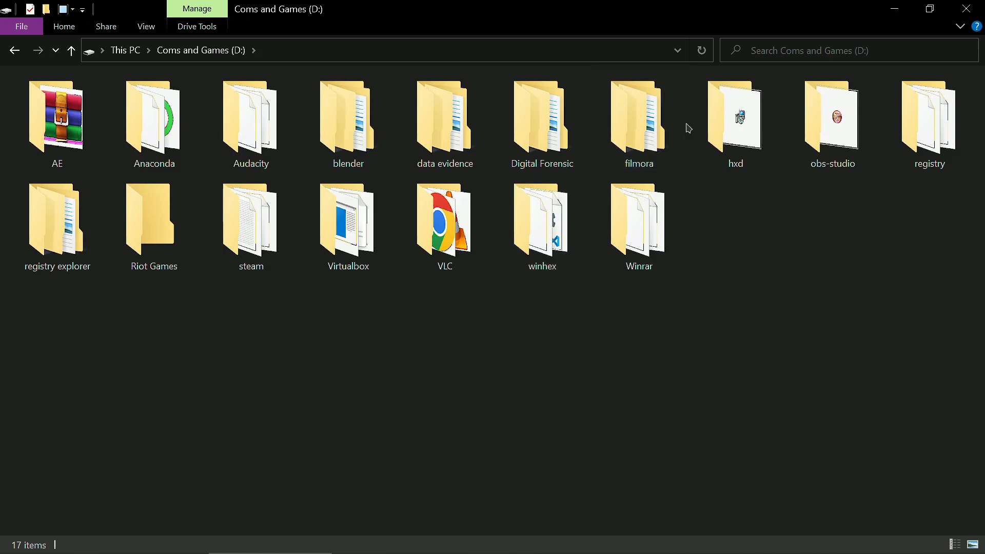
{"action": "double_click", "coordinate": [33, 241]}
{"action": "left_click", "coordinate": [84, 114]}
{"action": "double_click", "coordinate": [87, 101]}
{"action": "left_click", "coordinate": [98, 184]}
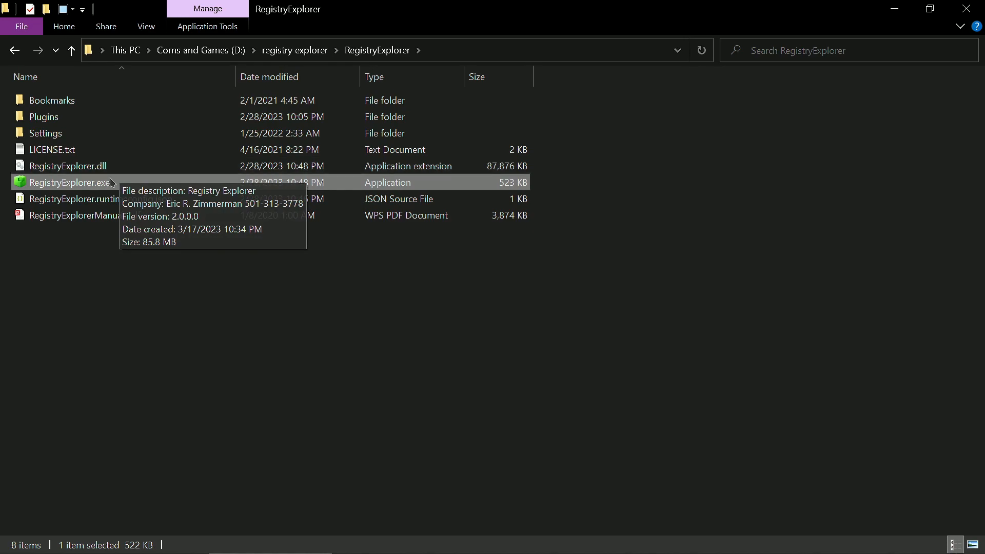
{"action": "mouse_move", "coordinate": [269, 543]}
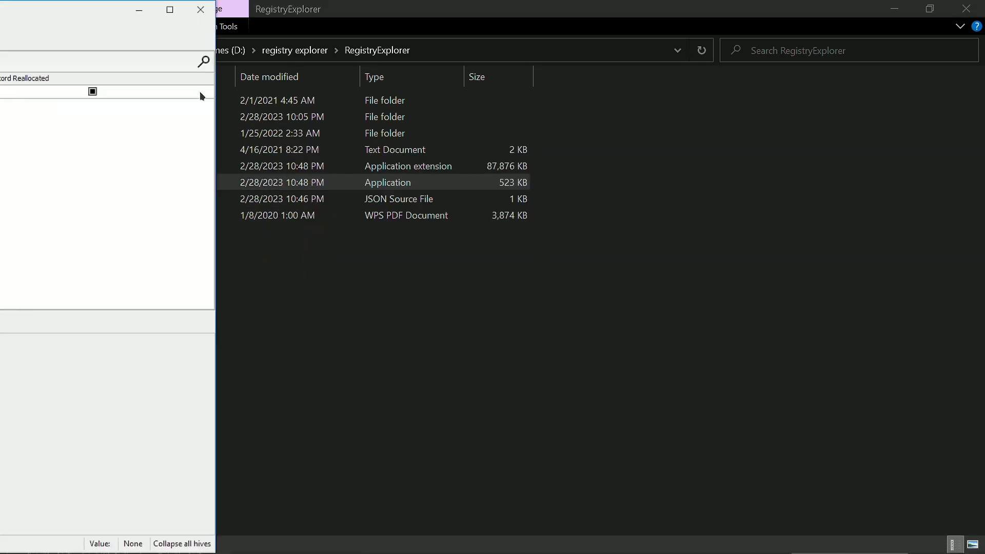
{"action": "left_click_drag", "start_coordinate": [95, 7], "coordinate": [686, 9]}
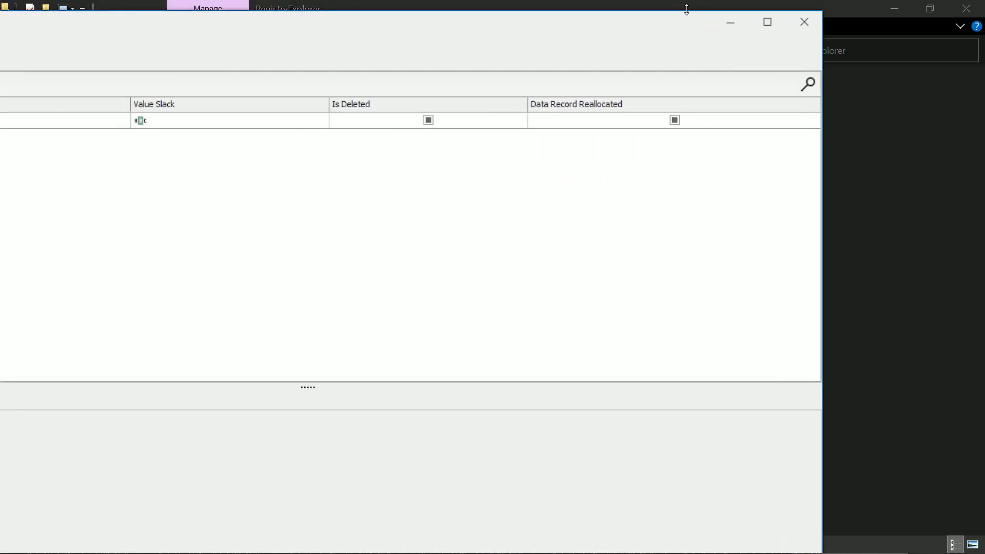
{"action": "left_click", "coordinate": [767, 21]}
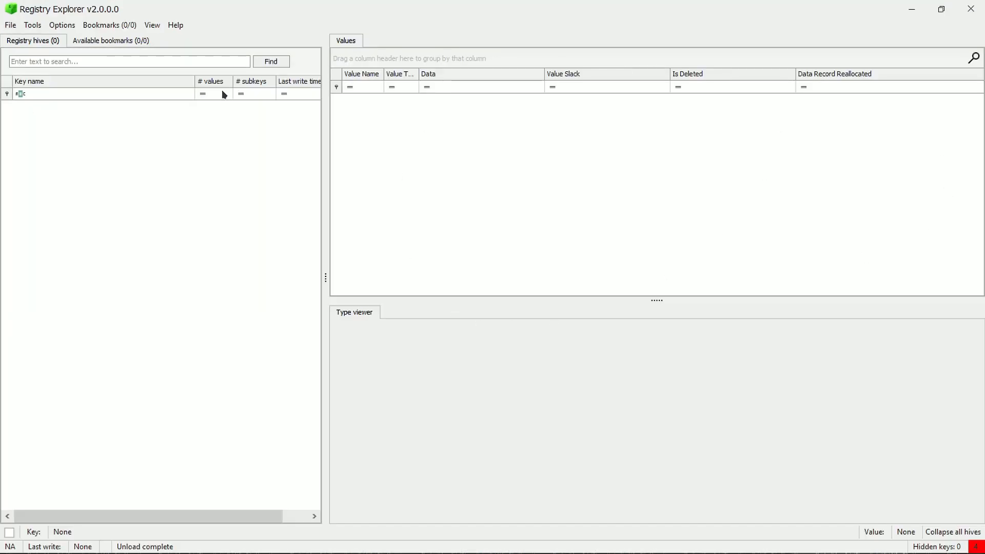
Step: Load the security hive from the registry folder on drive D: into Registry Explorer
{"action": "left_click", "coordinate": [10, 25]}
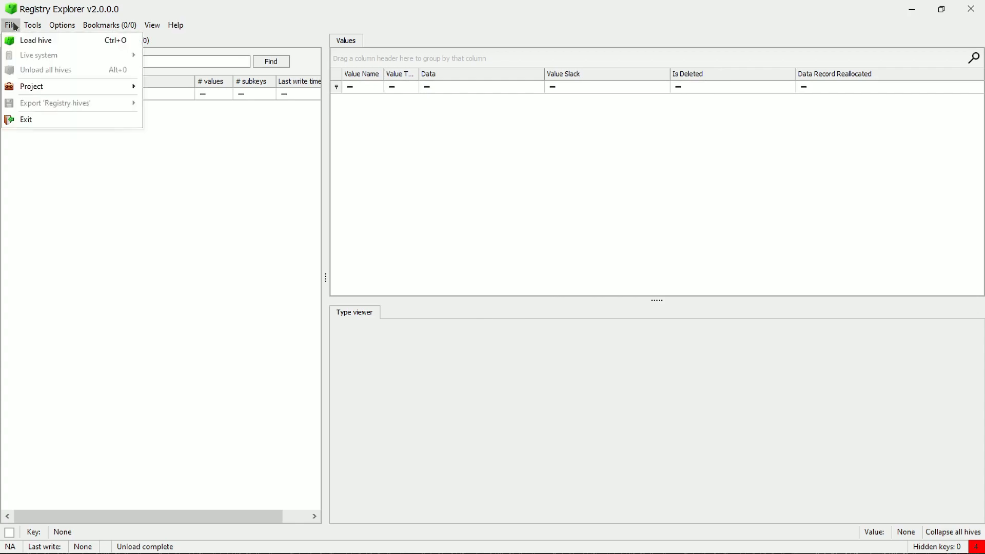
{"action": "mouse_move", "coordinate": [10, 25]}
{"action": "left_click", "coordinate": [20, 41]}
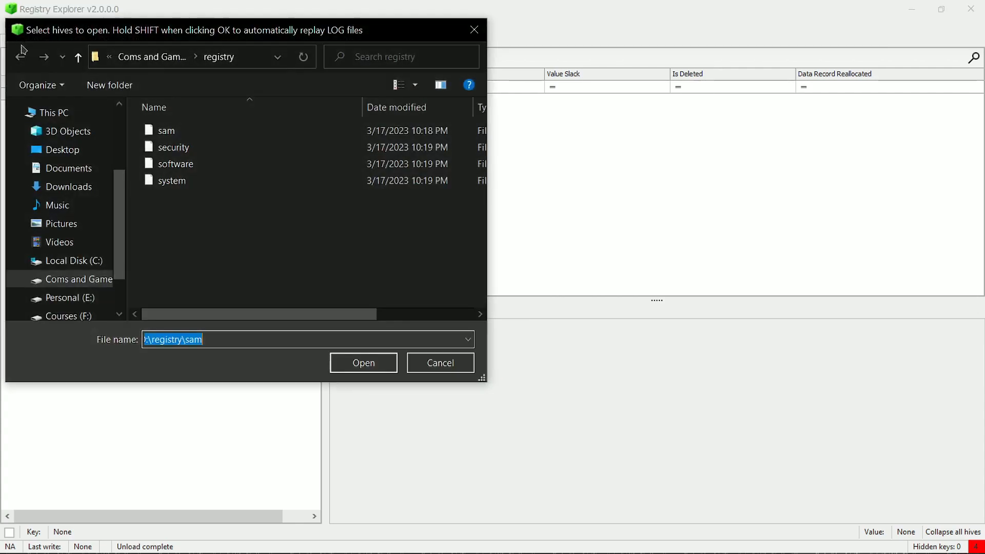
{"action": "left_click", "coordinate": [169, 177]}
{"action": "left_click", "coordinate": [172, 164]}
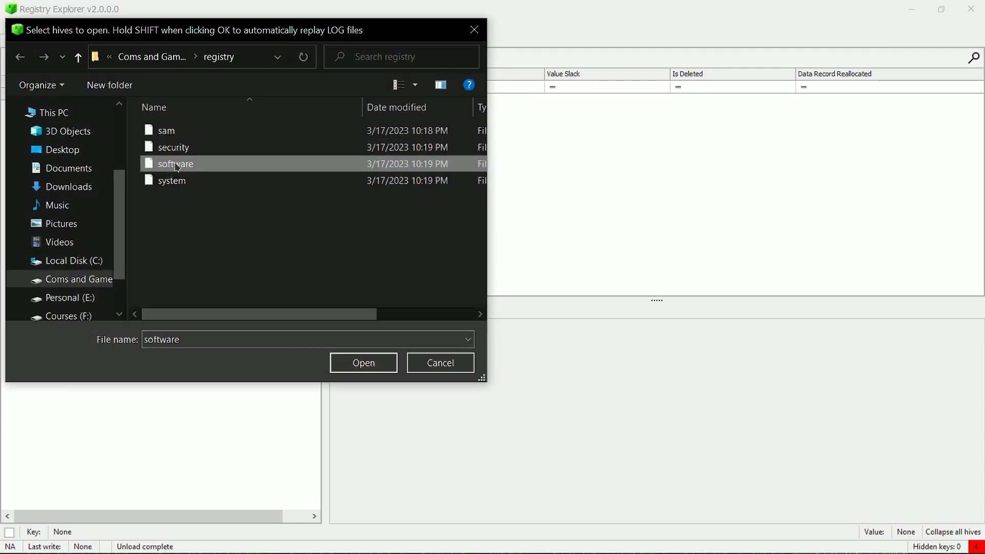
{"action": "left_click", "coordinate": [175, 147]}
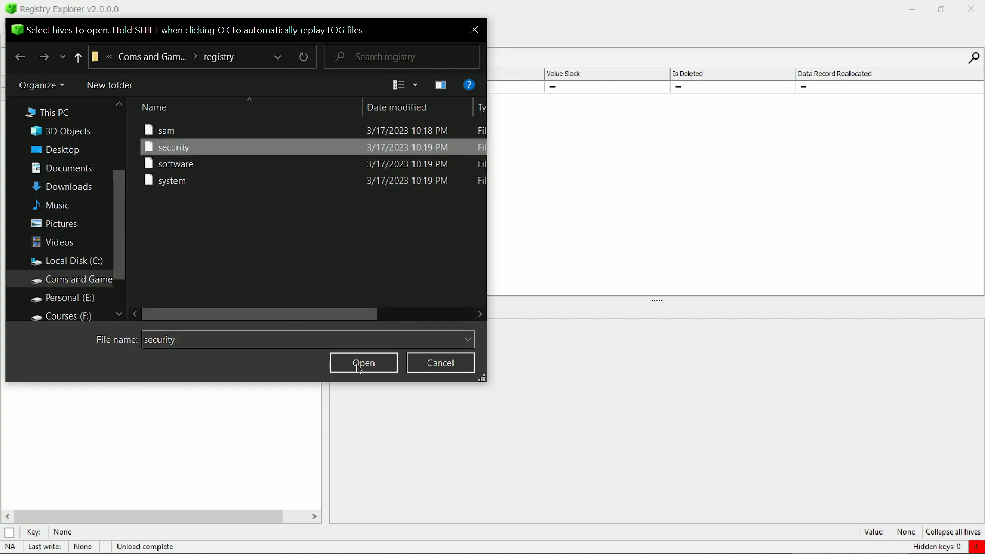
{"action": "left_click", "coordinate": [364, 363]}
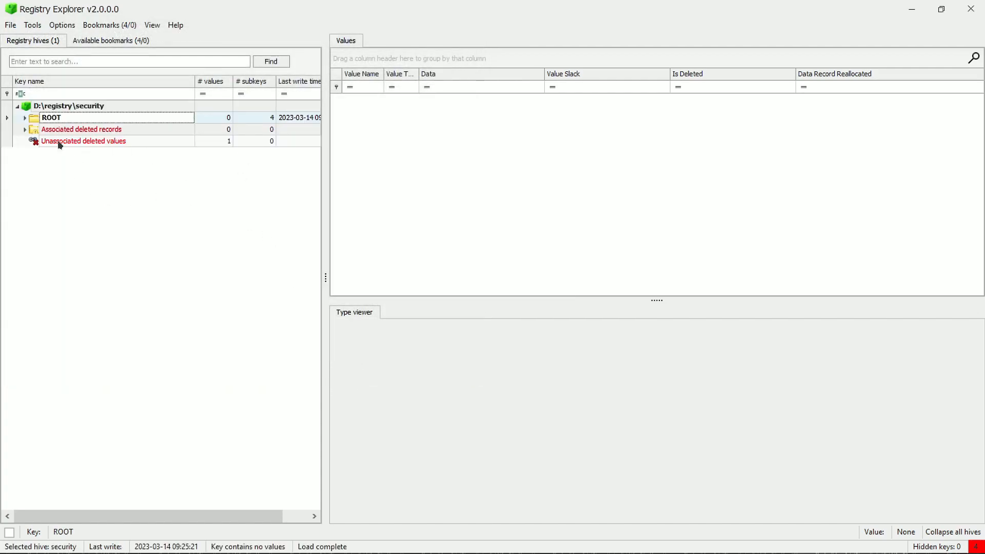
Step: Expand ROOT in the security hive and examine the values of its Cache, Recovery and Policy keys
{"action": "left_click", "coordinate": [25, 118]}
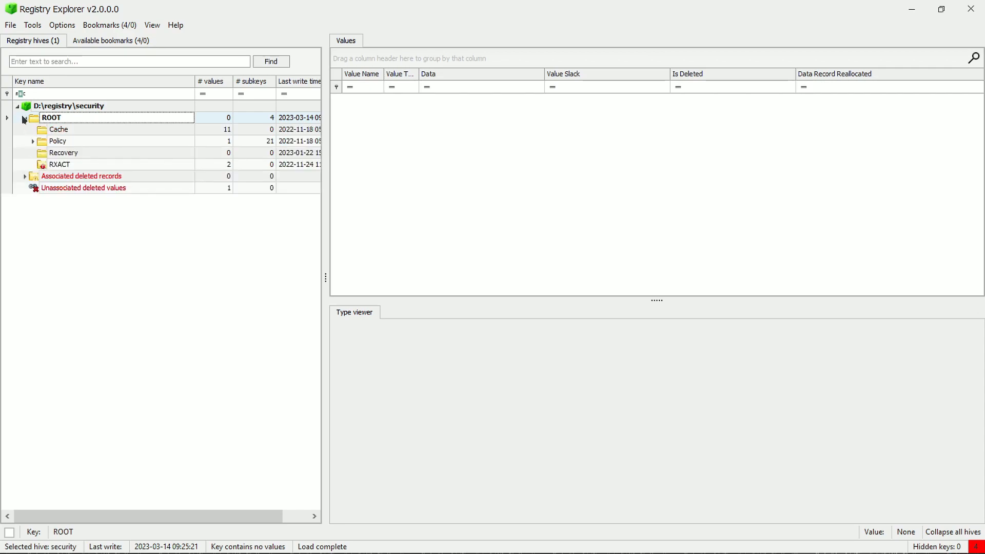
{"action": "left_click", "coordinate": [46, 145]}
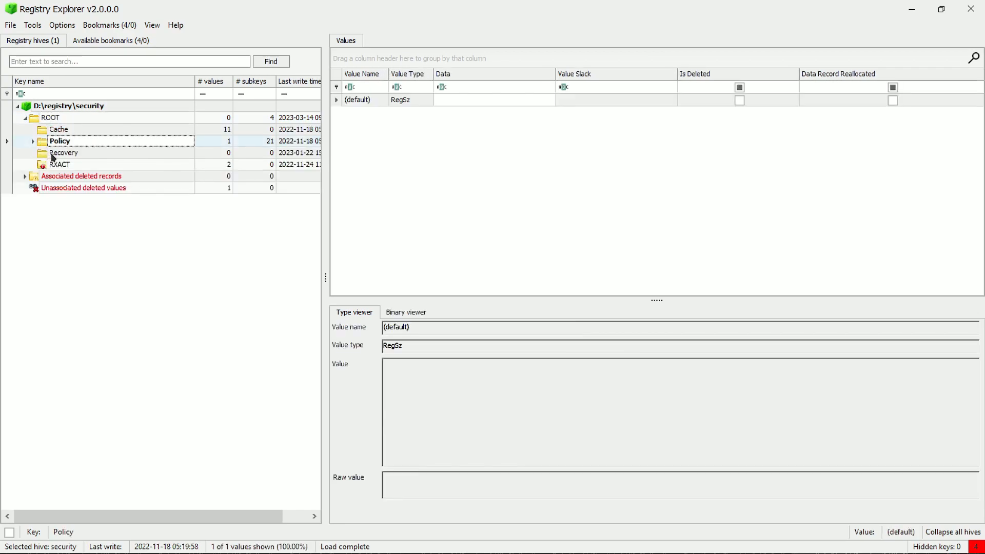
{"action": "left_click", "coordinate": [40, 128]}
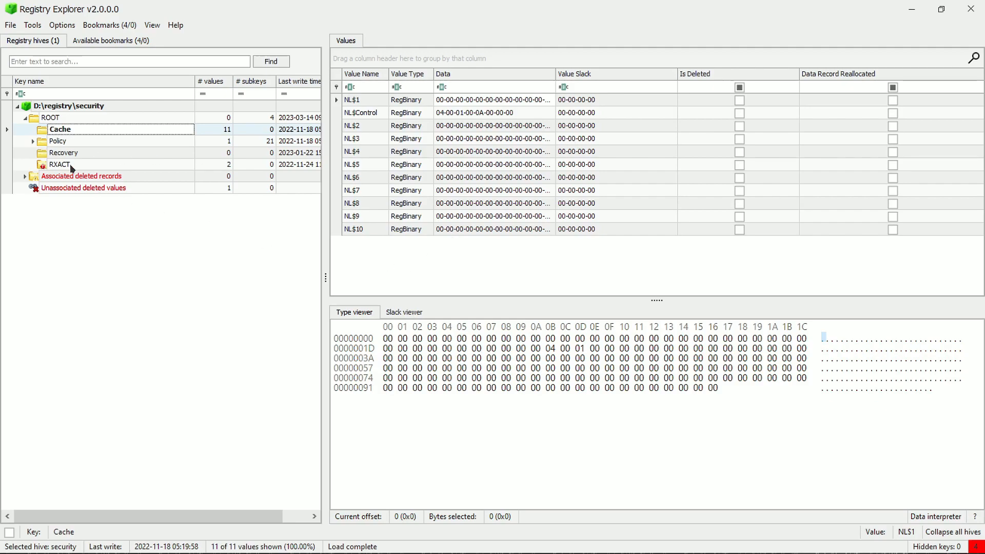
{"action": "left_click", "coordinate": [64, 154]}
{"action": "left_click", "coordinate": [56, 142]}
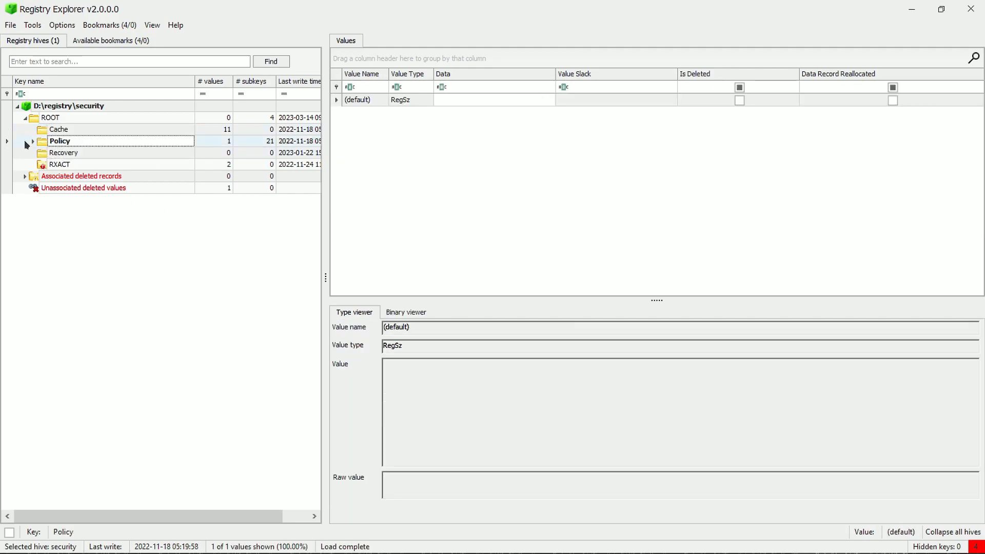
Step: Expand the Policy key and examine the values of its Secrets, PolDnDmG, PolAdtLg and Domains subkeys
{"action": "left_click", "coordinate": [33, 141]}
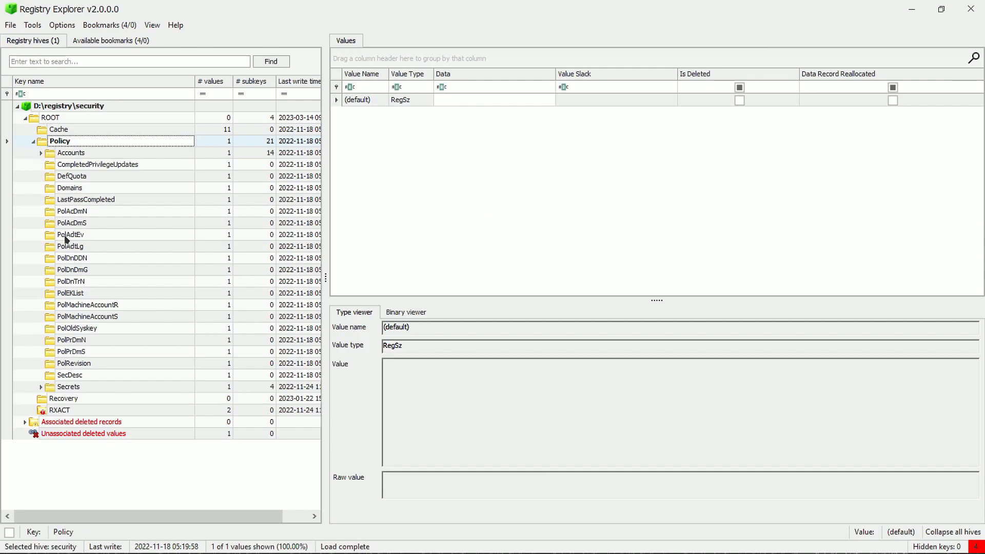
{"action": "left_click", "coordinate": [67, 388]}
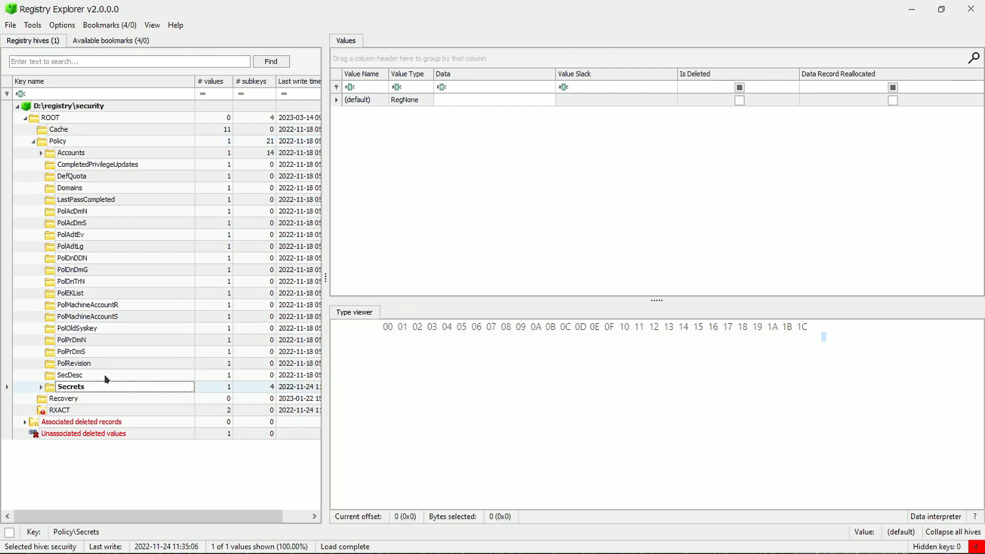
{"action": "left_click", "coordinate": [78, 270]}
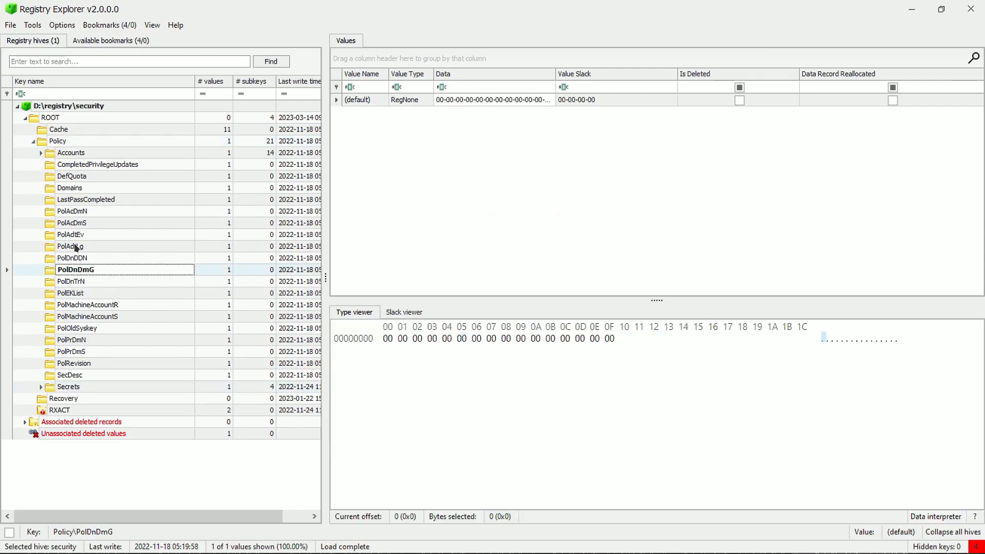
{"action": "left_click", "coordinate": [76, 247]}
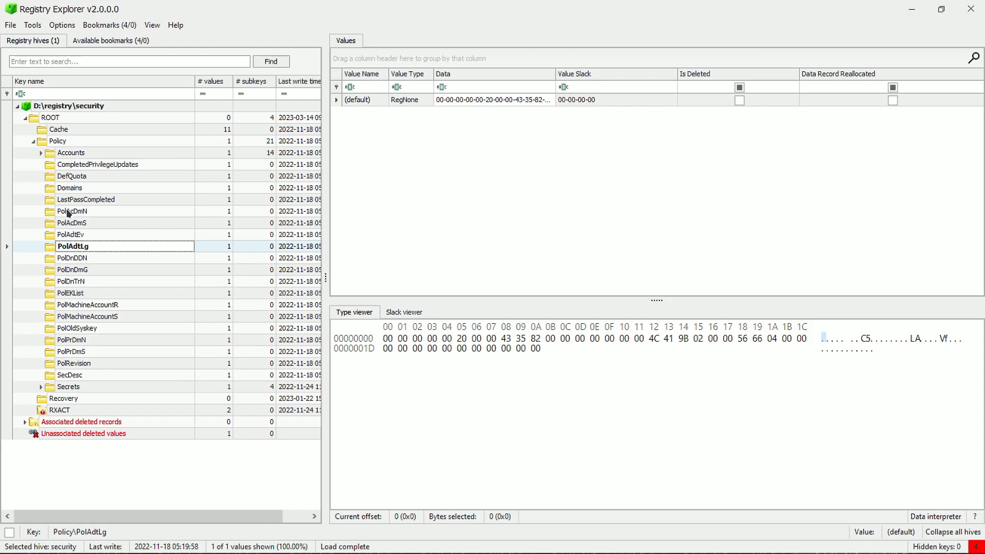
{"action": "left_click", "coordinate": [69, 190]}
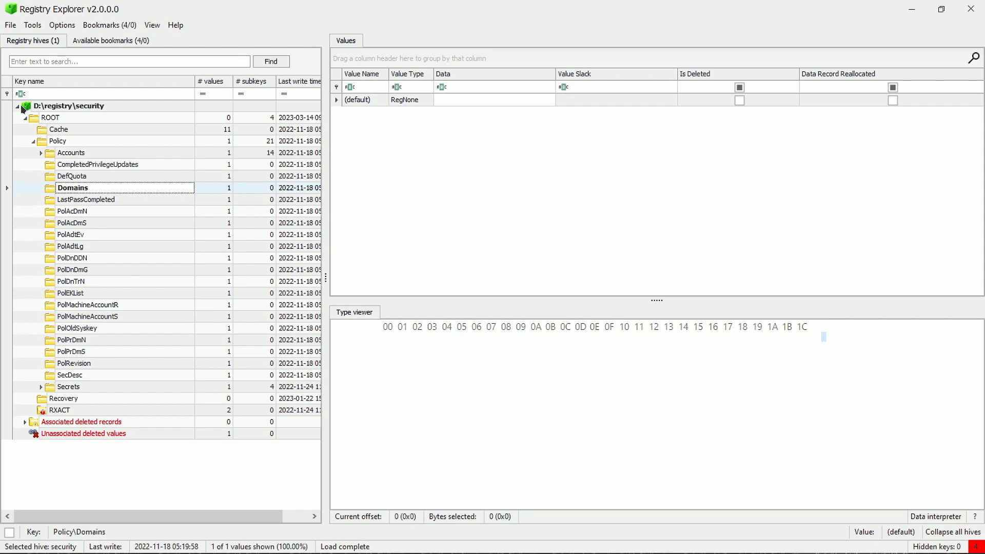
Step: Load the system hive from the registry folder on drive D: alongside the security hive
{"action": "left_click", "coordinate": [7, 25]}
{"action": "left_click", "coordinate": [28, 40]}
{"action": "left_click", "coordinate": [207, 148]}
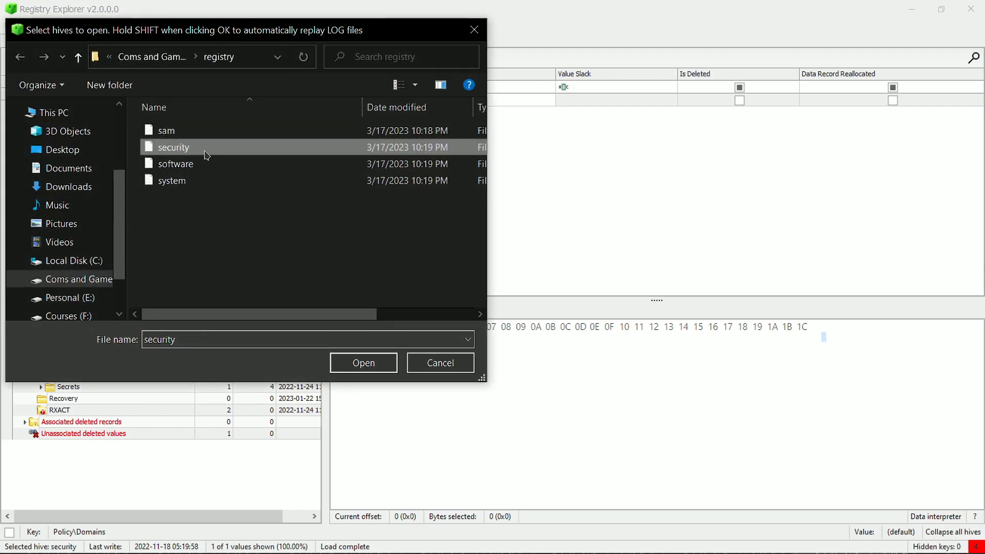
{"action": "left_click", "coordinate": [214, 181]}
{"action": "left_click", "coordinate": [390, 363]}
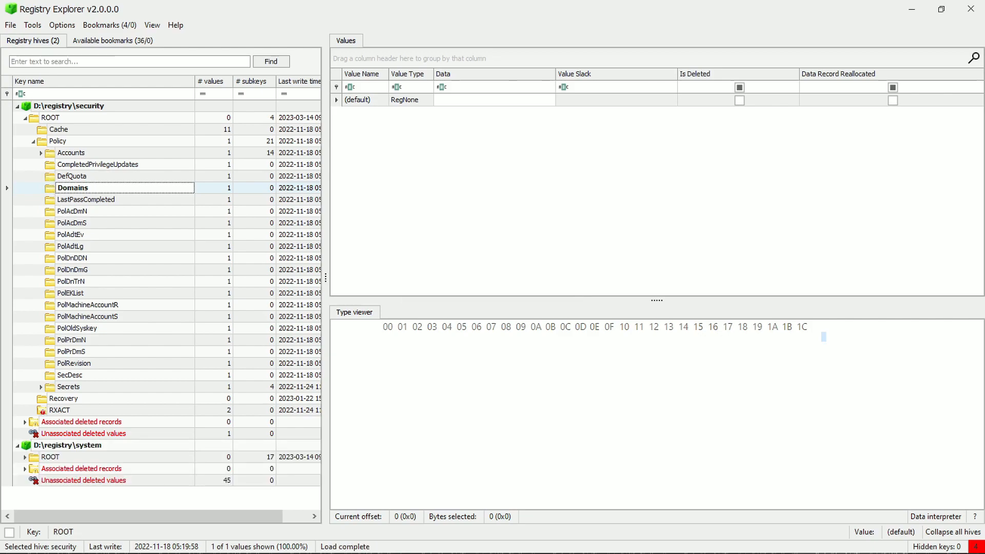
Step: Collapse the security hive and examine the Input, HardwareConfig, Select, Setup, State and Software keys under the system hive's ROOT
{"action": "left_click", "coordinate": [18, 107]}
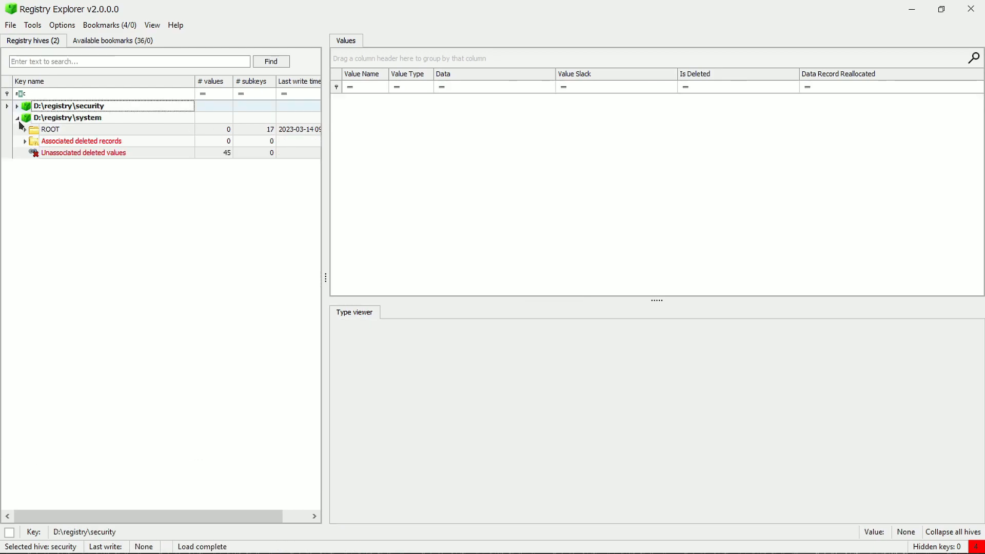
{"action": "left_click", "coordinate": [25, 130]}
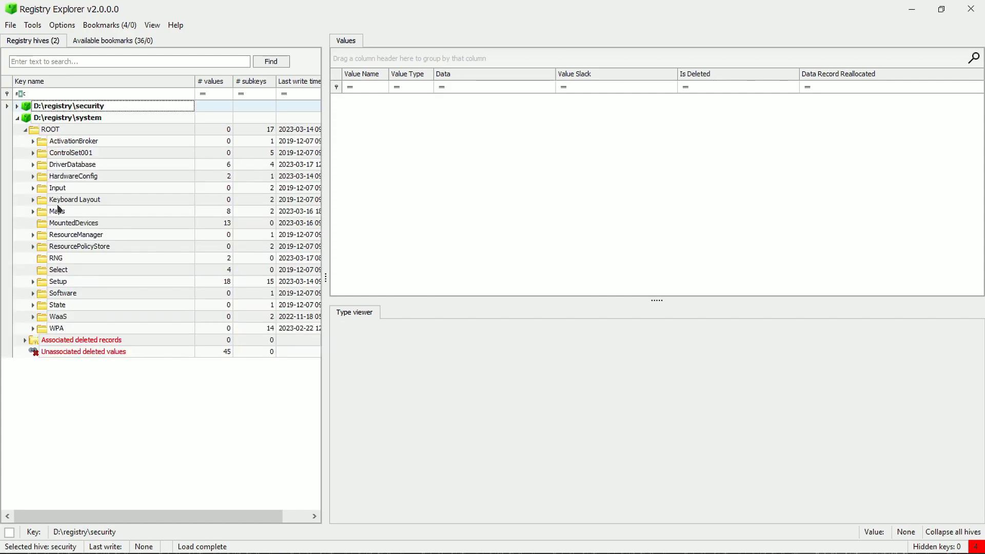
{"action": "left_click", "coordinate": [58, 188]}
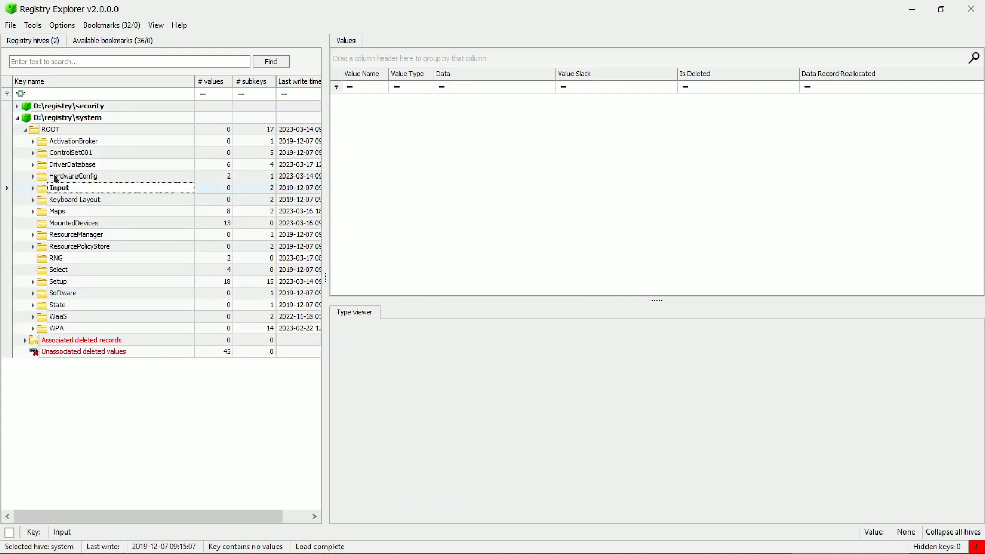
{"action": "left_click", "coordinate": [56, 177]}
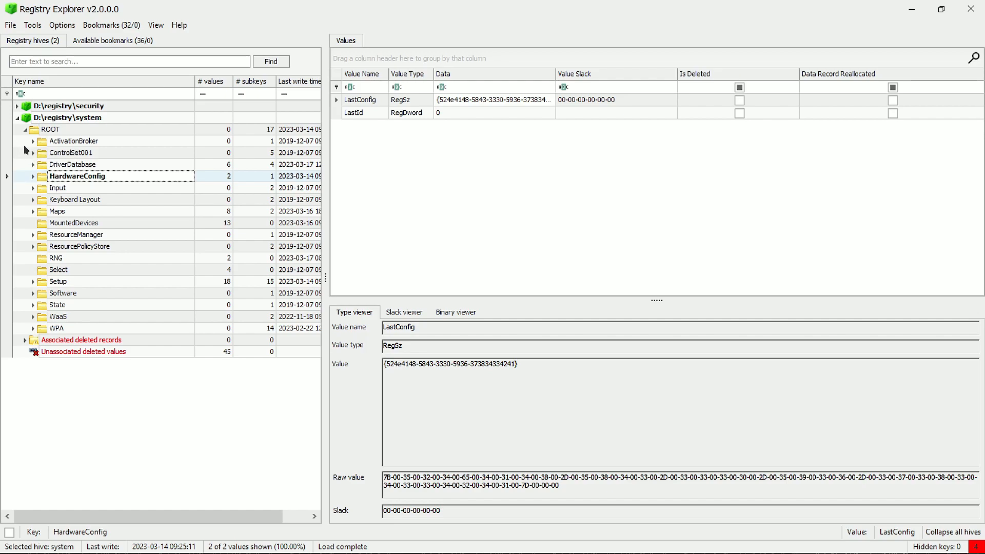
{"action": "left_click", "coordinate": [53, 268]}
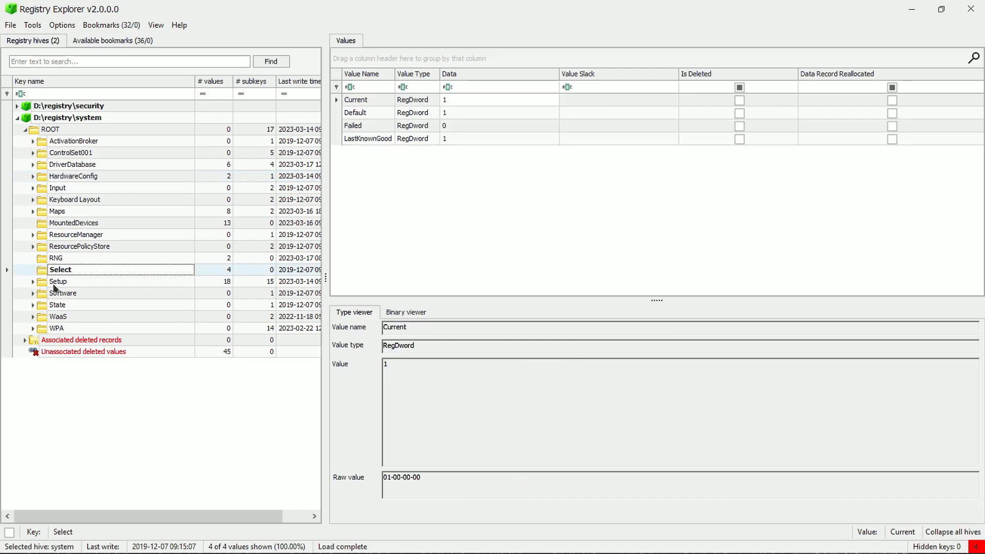
{"action": "left_click", "coordinate": [54, 283]}
{"action": "scroll", "coordinate": [599, 171], "scroll_direction": "down", "scroll_amount": 1}
{"action": "scroll", "coordinate": [516, 210], "scroll_direction": "up", "scroll_amount": 1}
{"action": "left_click", "coordinate": [50, 316]}
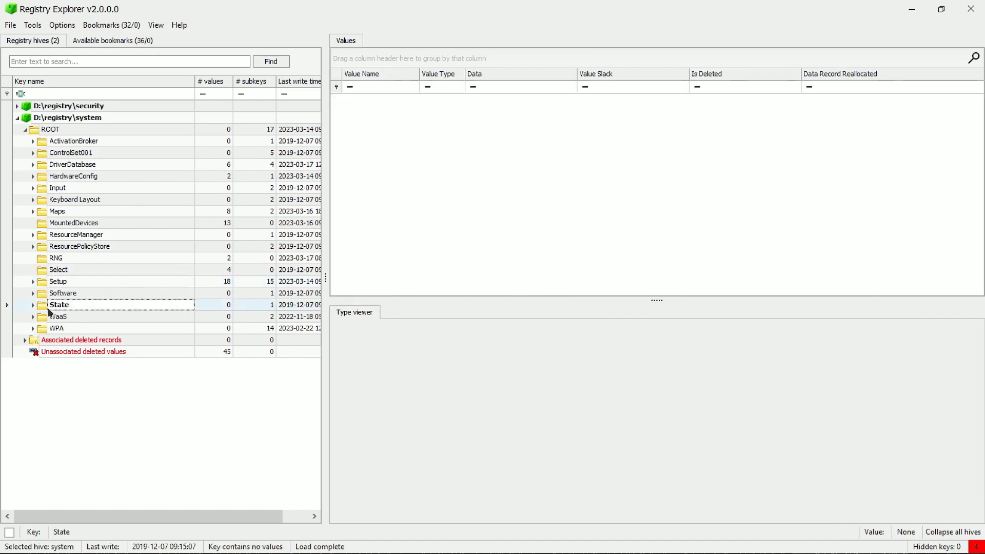
{"action": "left_click", "coordinate": [50, 294]}
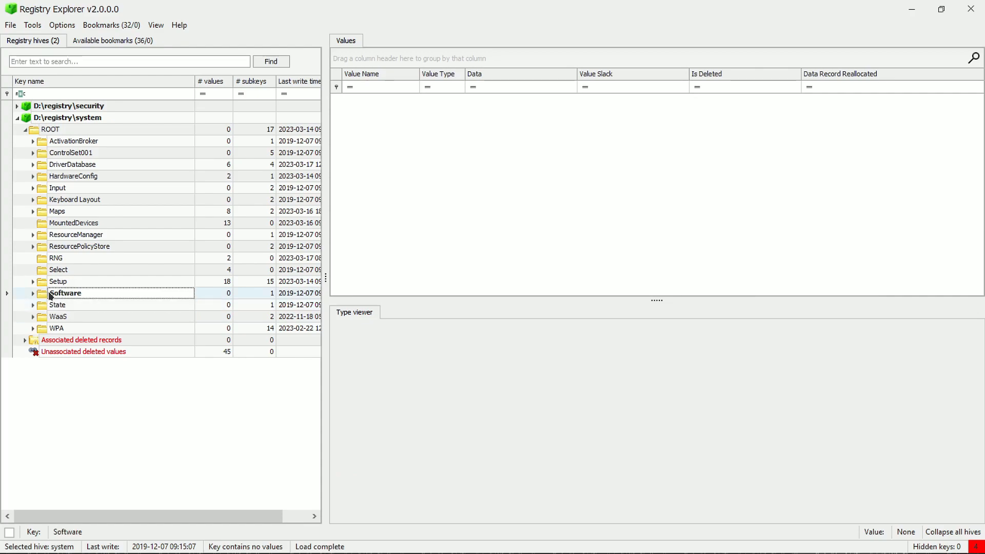
Step: Expand Software\Microsoft\CTF in the system hive and examine the Microsoft values and the HiddenDummyLayouts and TIP subkeys
{"action": "left_click", "coordinate": [31, 293]}
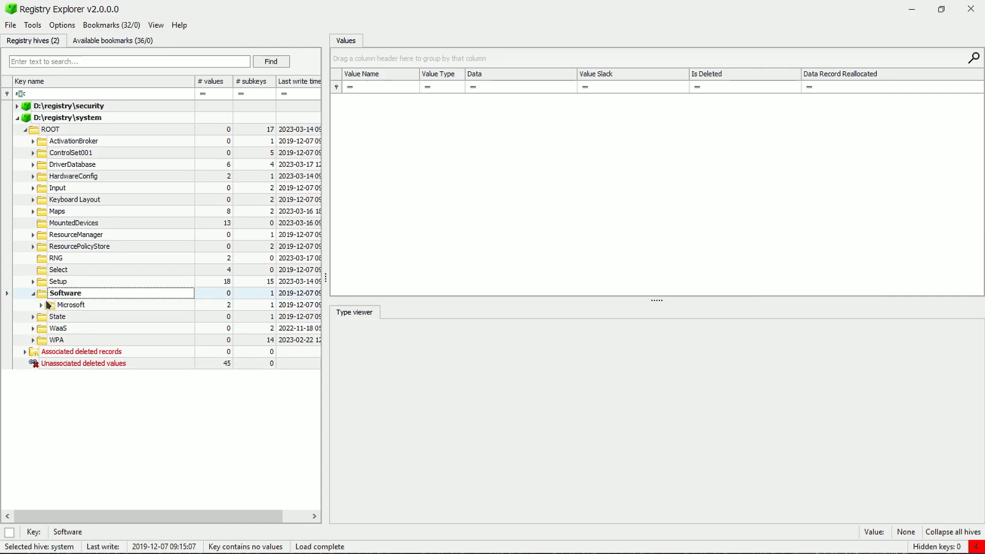
{"action": "left_click", "coordinate": [51, 306]}
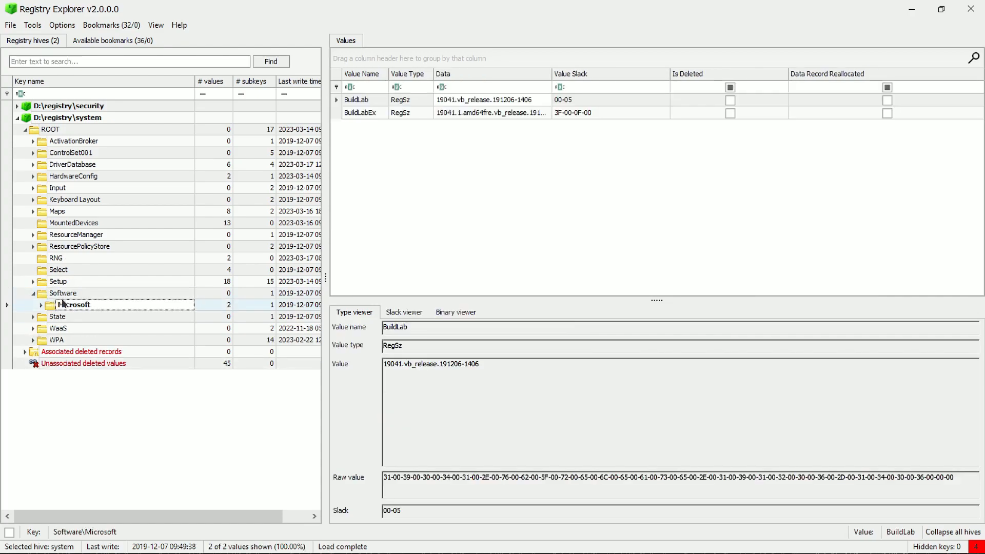
{"action": "left_click", "coordinate": [42, 304]}
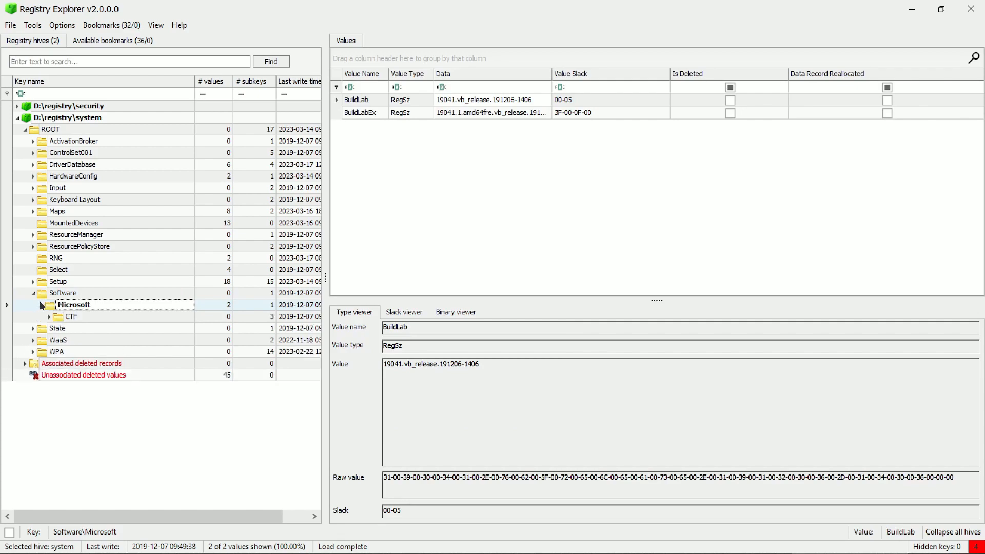
{"action": "left_click", "coordinate": [61, 315]}
{"action": "left_click", "coordinate": [48, 317]}
{"action": "left_click", "coordinate": [85, 333]}
{"action": "left_click", "coordinate": [87, 343]}
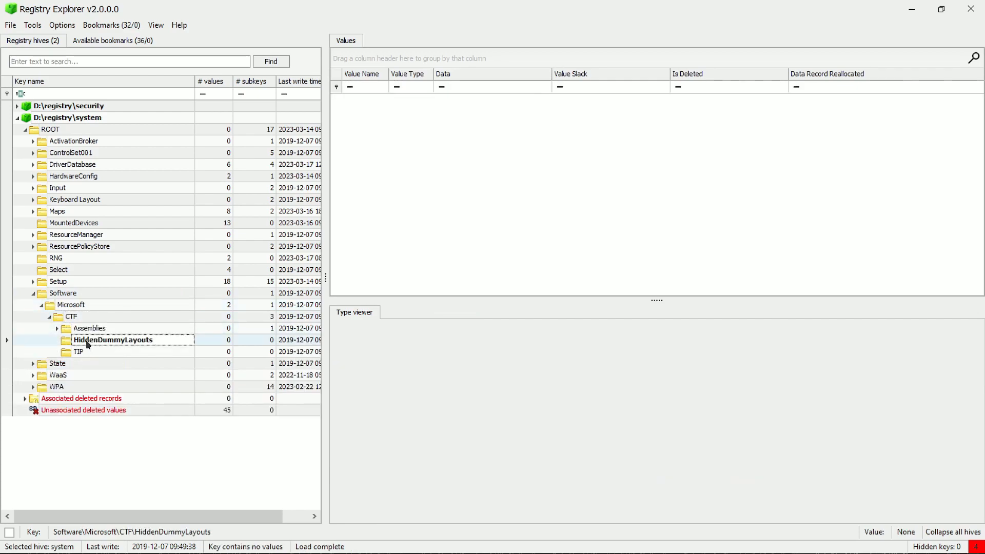
{"action": "left_click", "coordinate": [79, 352]}
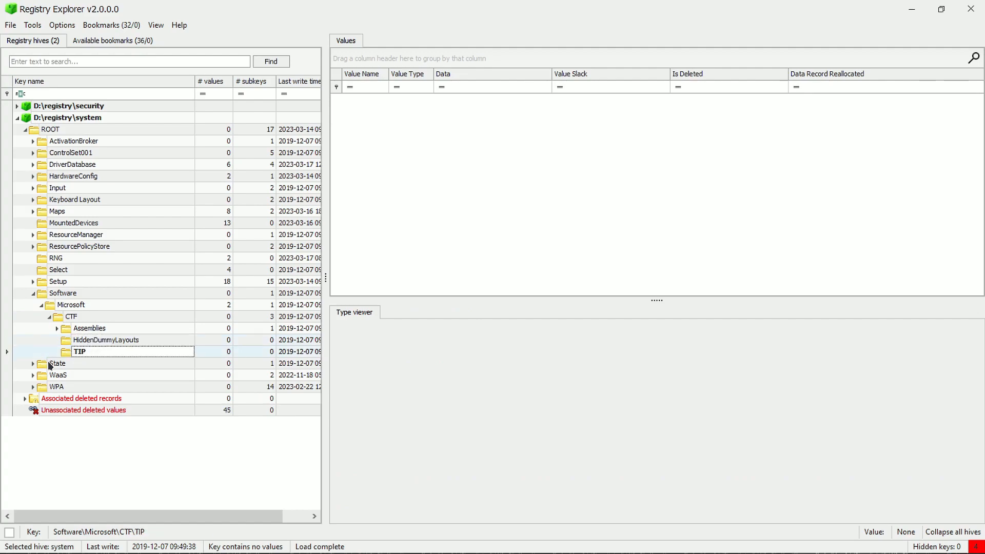
Step: Expand the State key, open its DateTime subkey and highlight the name of the NetworkTime Enabled value
{"action": "left_click", "coordinate": [51, 364]}
{"action": "left_click", "coordinate": [33, 364]}
{"action": "left_click", "coordinate": [62, 375]}
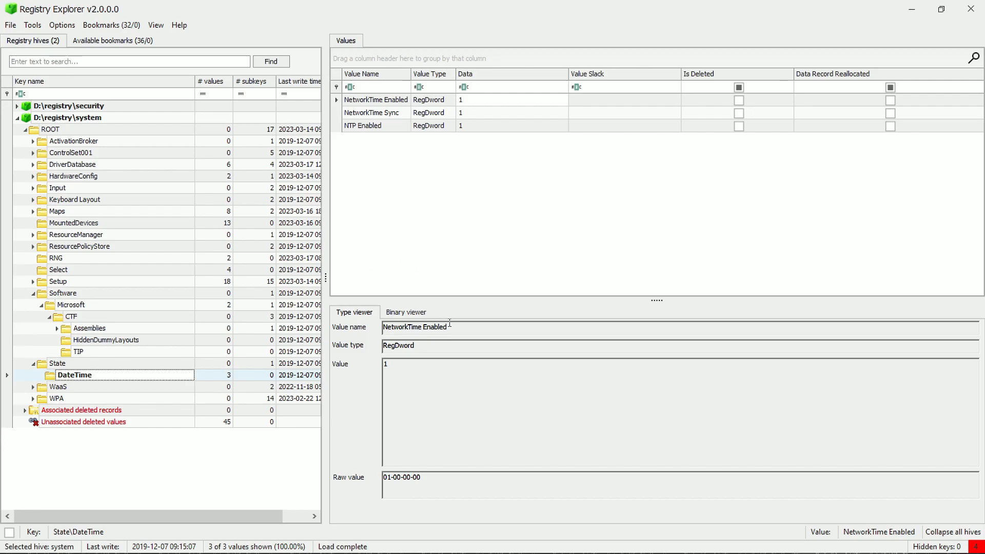
{"action": "left_click_drag", "start_coordinate": [450, 325], "coordinate": [369, 336]}
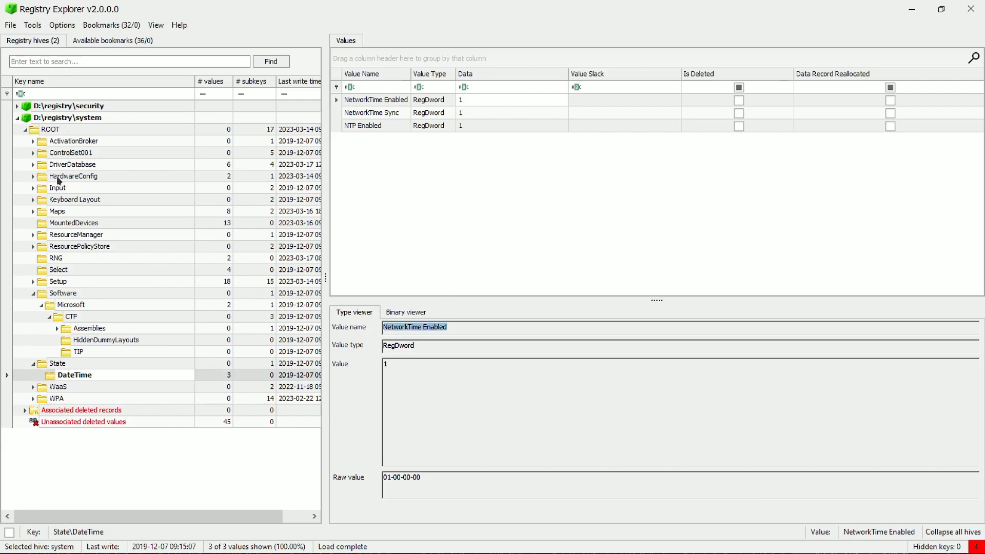
Step: Collapse the system hive and close Registry Explorer, returning File Explorer to This PC
{"action": "left_click", "coordinate": [18, 118]}
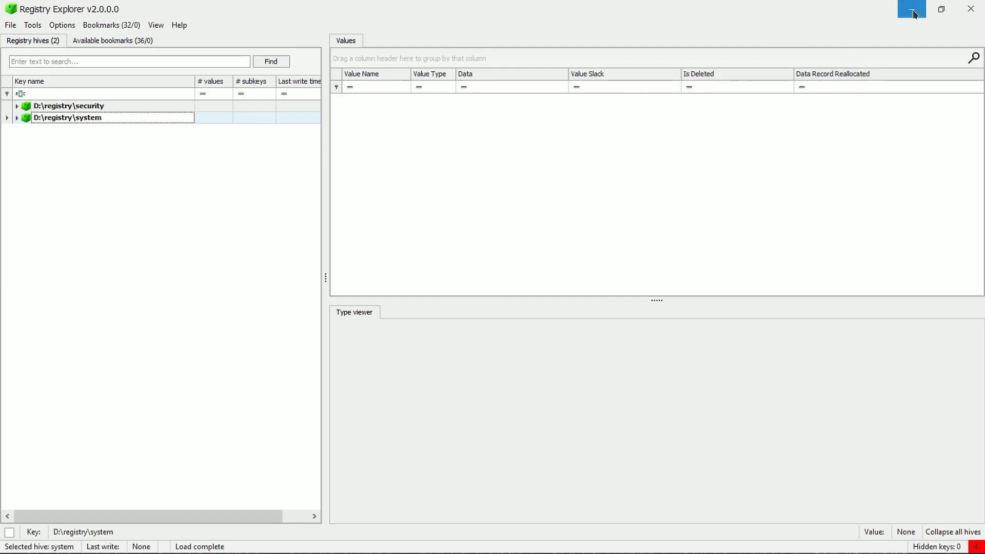
{"action": "left_click", "coordinate": [971, 9]}
{"action": "left_click", "coordinate": [461, 311]}
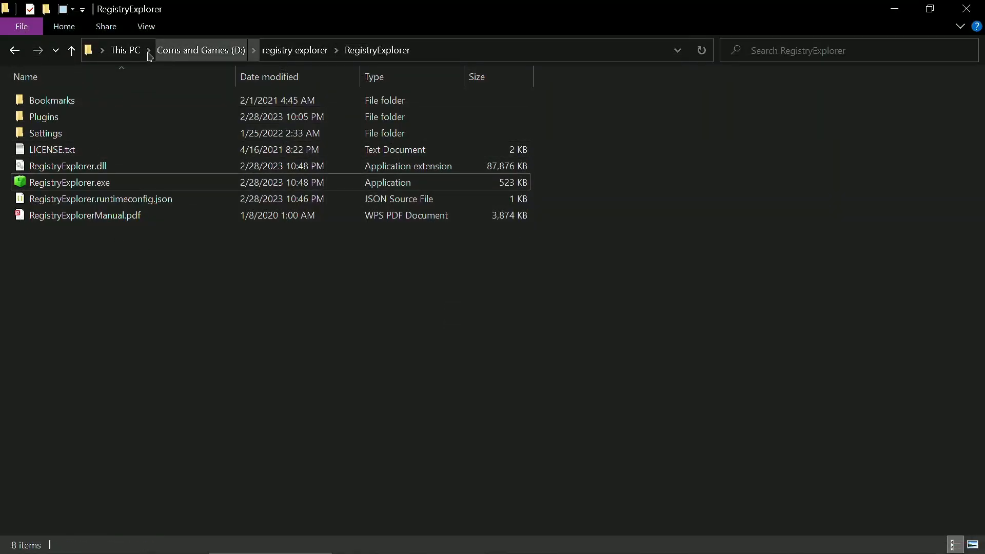
{"action": "left_click", "coordinate": [125, 50]}
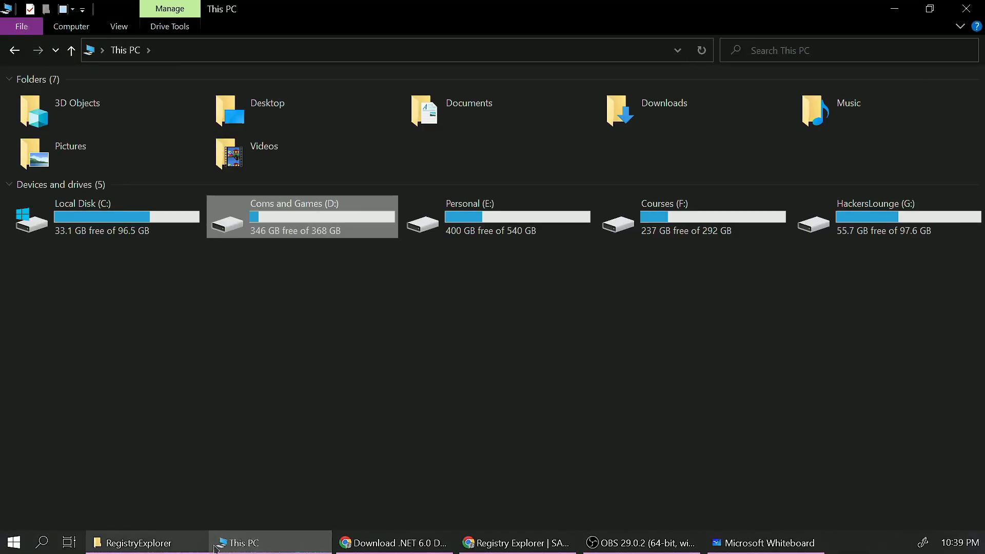
Step: Switch to the Chrome window with the .NET 6.0 download page and close that page and the New Tab
{"action": "left_click", "coordinate": [378, 548]}
{"action": "left_click", "coordinate": [363, 13]}
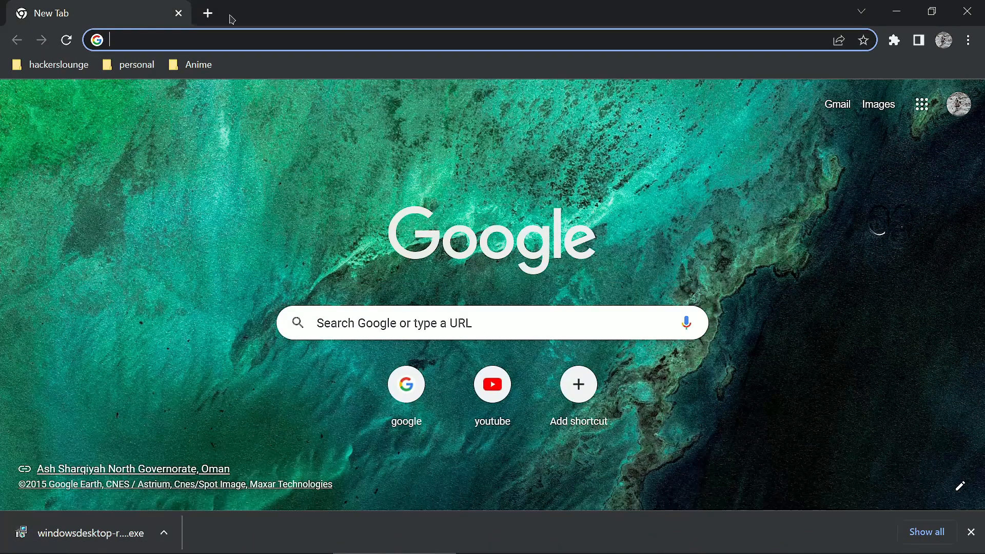
{"action": "left_click", "coordinate": [179, 14]}
Step: Switch to the incognito Chrome window and search Google for "download reg ripper" in a new tab
{"action": "left_click", "coordinate": [402, 547]}
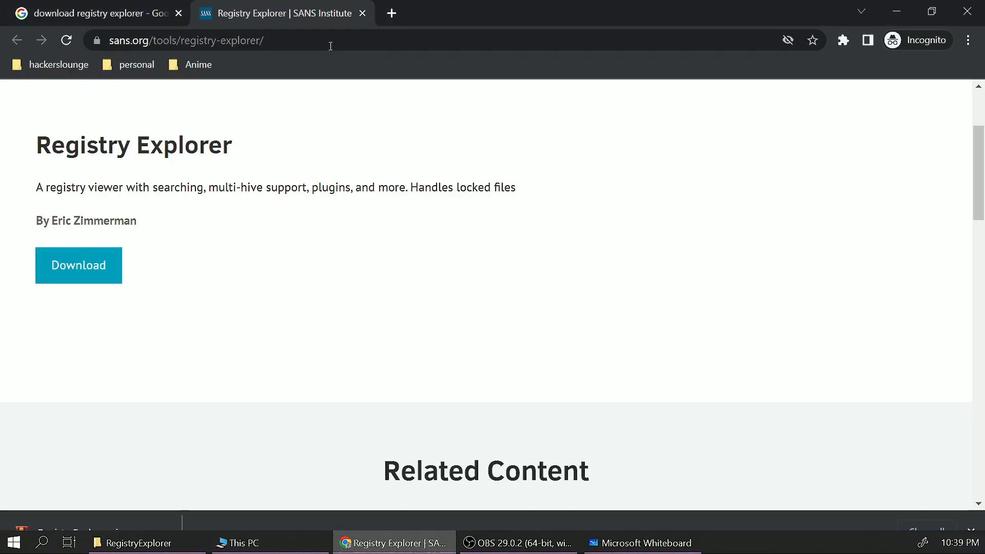
{"action": "left_click", "coordinate": [392, 14]}
{"action": "type", "text": "dow"}
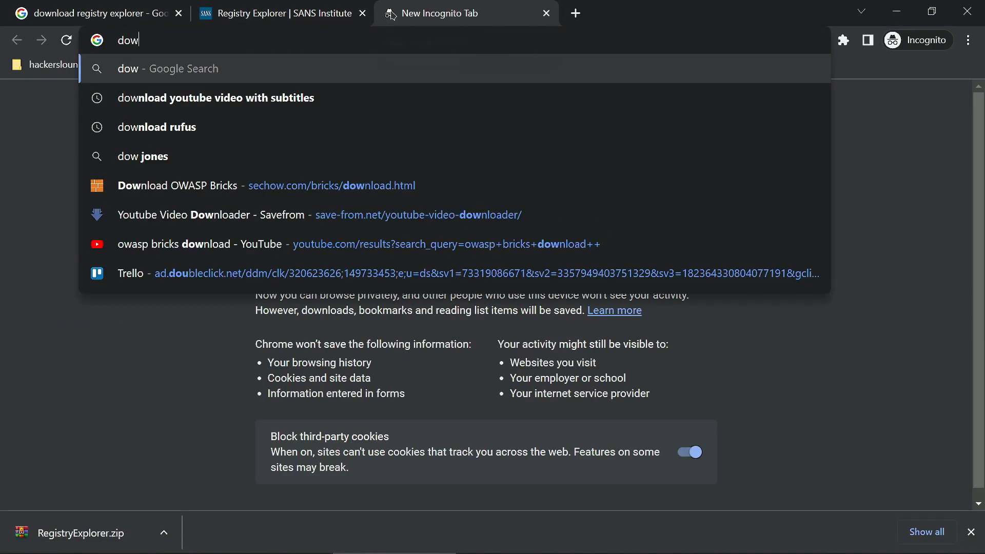
{"action": "type", "text": "nload reg ripper"}
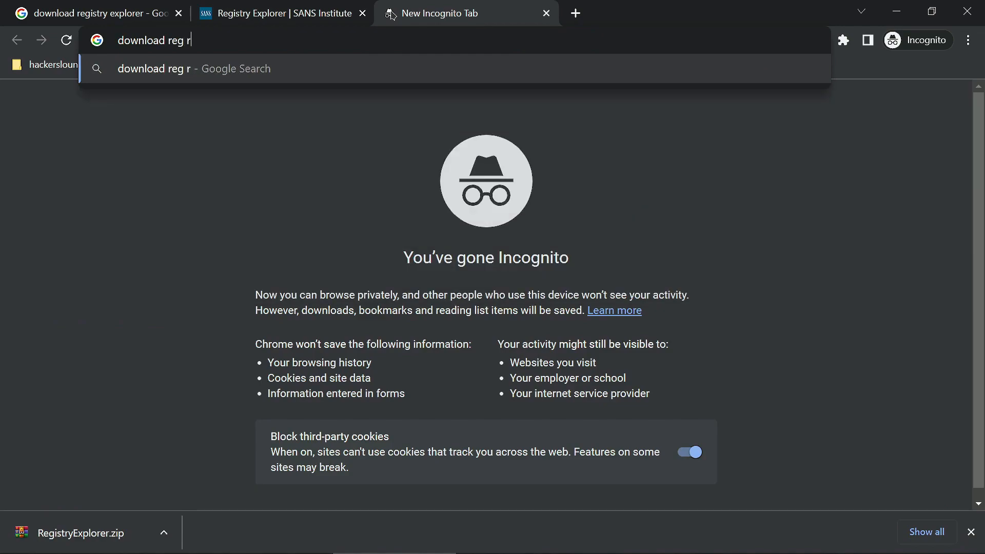
{"action": "key", "text": "Return"}
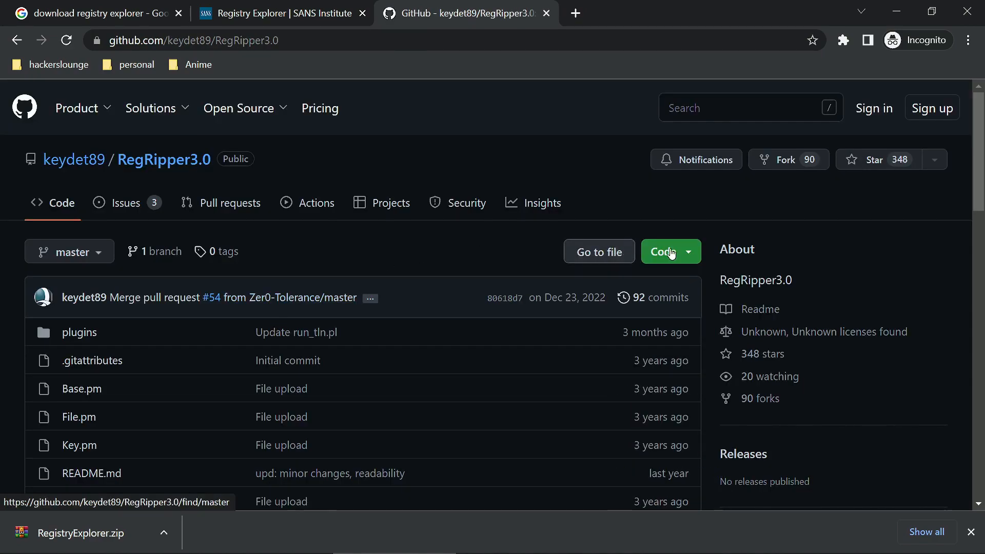
Step: Download the RegRipper3.0 repository as a ZIP archive and save it to the Downloads folder
{"action": "left_click", "coordinate": [666, 252]}
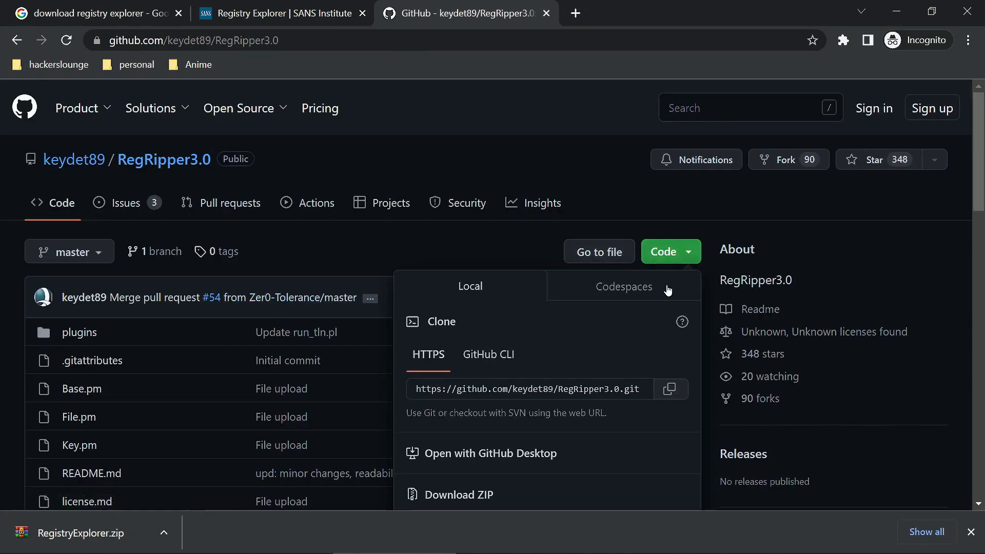
{"action": "scroll", "coordinate": [490, 413], "scroll_direction": "down", "scroll_amount": 1}
{"action": "left_click", "coordinate": [488, 418]}
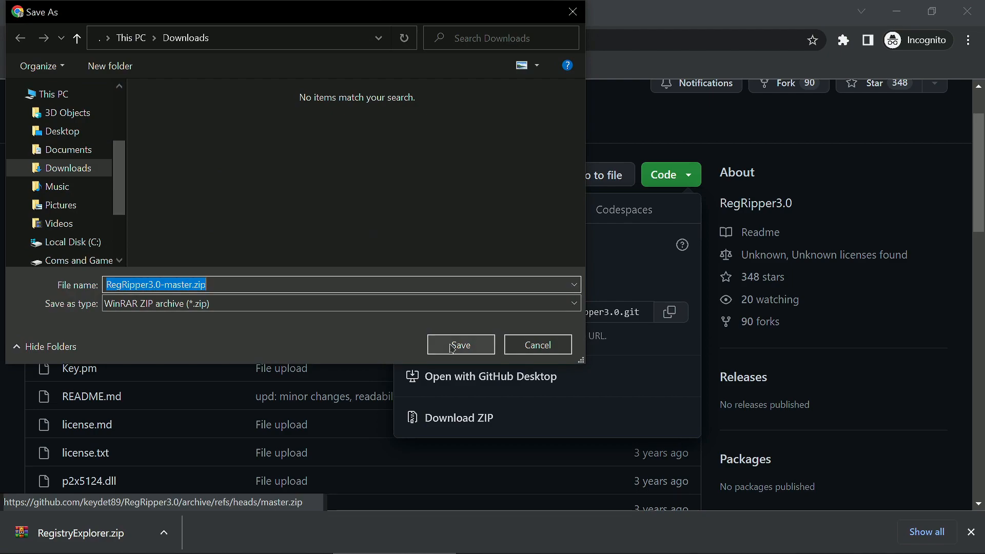
{"action": "left_click", "coordinate": [452, 348]}
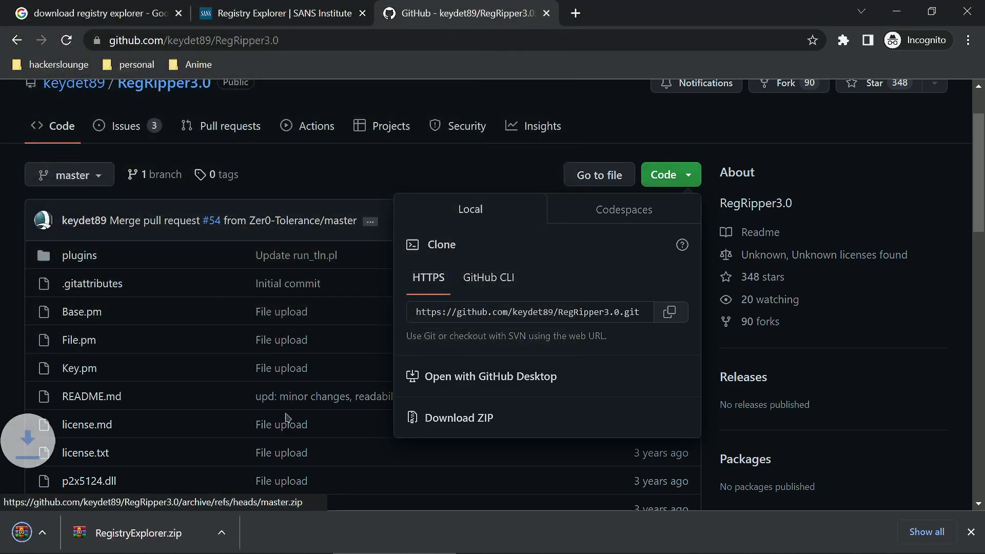
Step: Show the downloaded RegRipper3.0-master.zip in its folder in File Explorer
{"action": "left_click", "coordinate": [164, 534]}
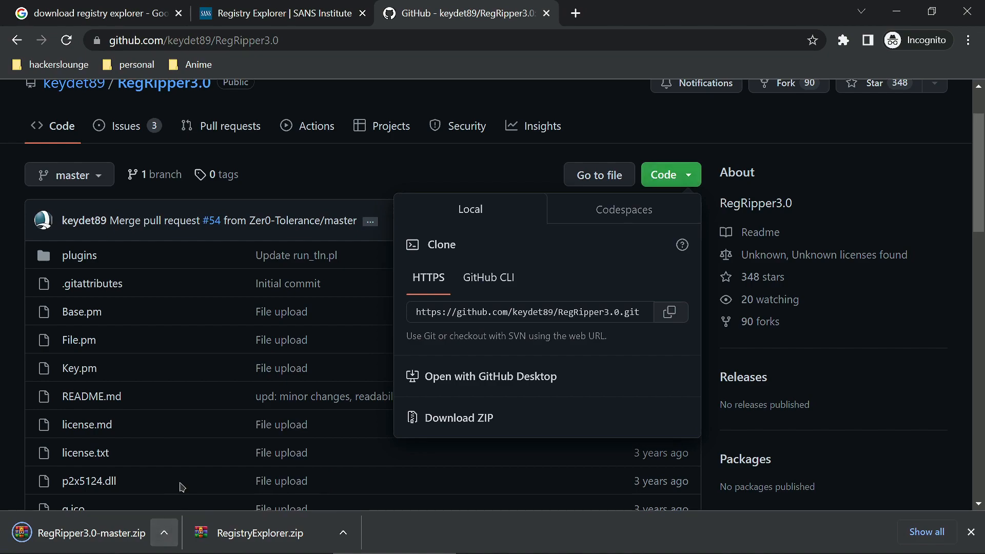
{"action": "left_click", "coordinate": [171, 534]}
{"action": "left_click", "coordinate": [183, 480]}
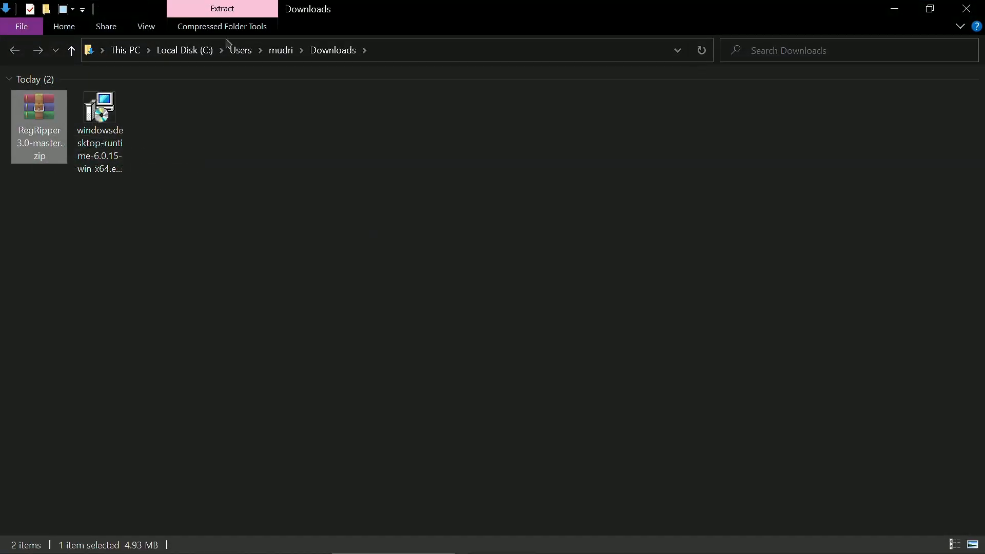
Step: Create a new folder named "reg ripper" on the Coms and Games (D:) drive
{"action": "left_click", "coordinate": [129, 55]}
{"action": "double_click", "coordinate": [318, 228]}
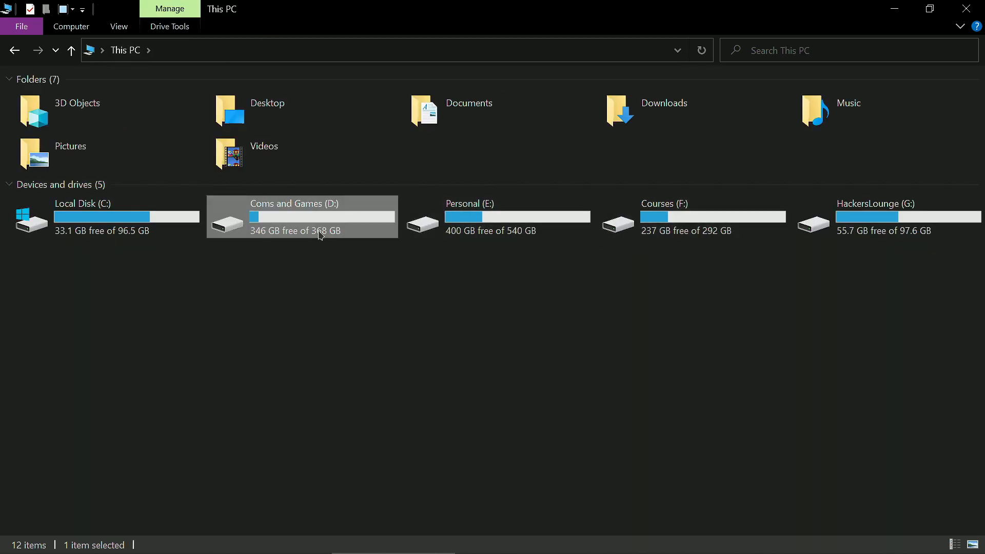
{"action": "right_click", "coordinate": [456, 315]}
{"action": "mouse_move", "coordinate": [492, 517]}
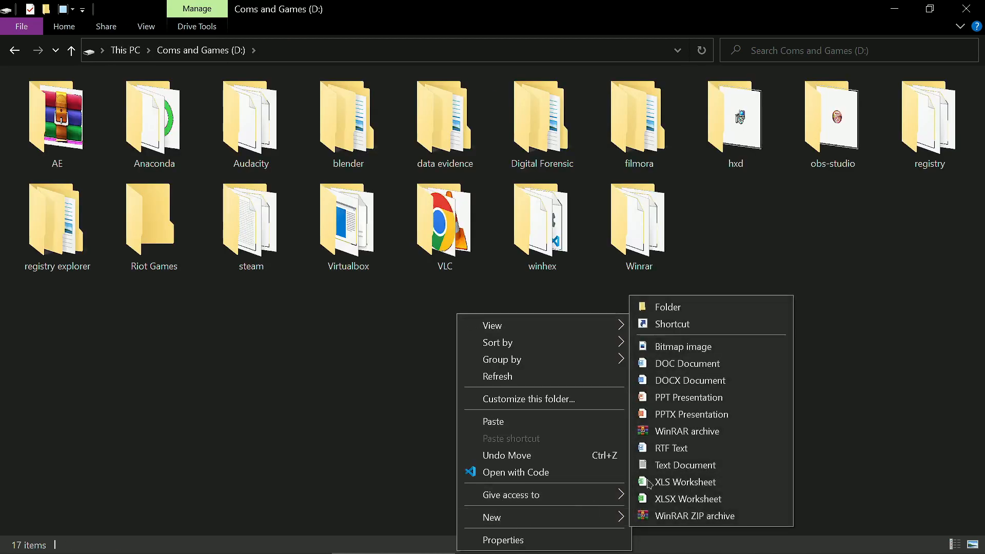
{"action": "left_click", "coordinate": [658, 309]}
{"action": "type", "text": "reg ripper"}
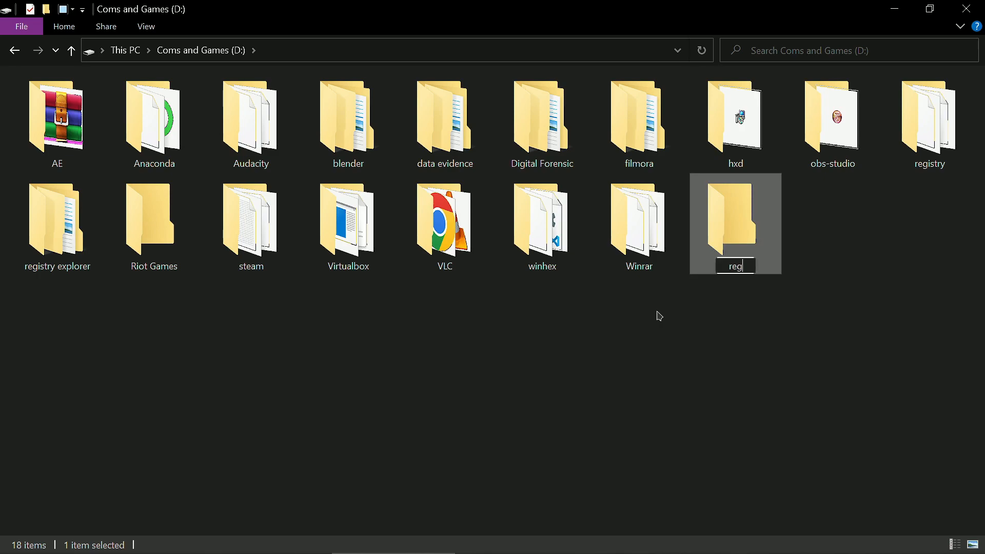
{"action": "key", "text": "Return"}
{"action": "key", "text": "Return"}
Step: Paste RegRipper3.0-master.zip into the reg ripper folder and extract the archive there
{"action": "key", "text": "ctrl+v"}
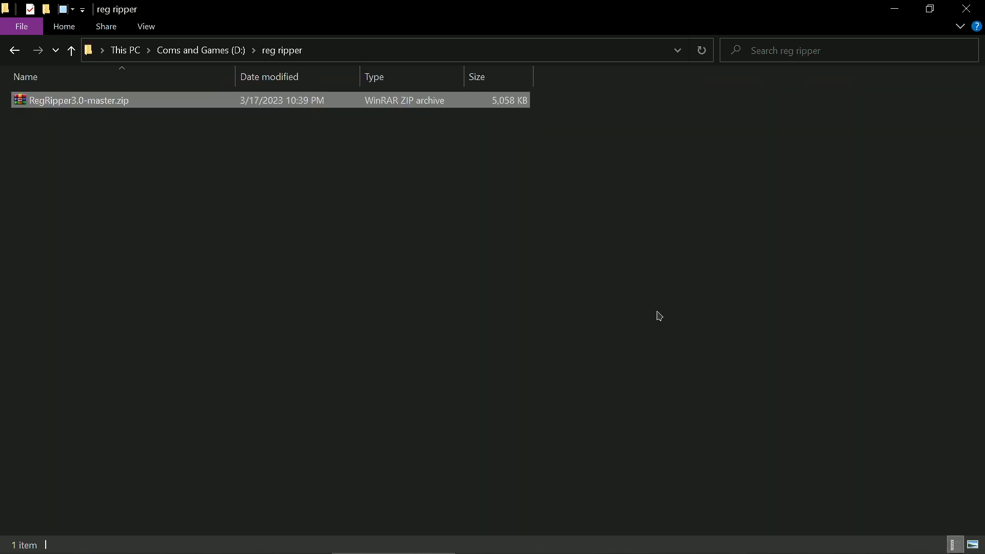
{"action": "right_click", "coordinate": [104, 101]}
{"action": "left_click", "coordinate": [158, 198]}
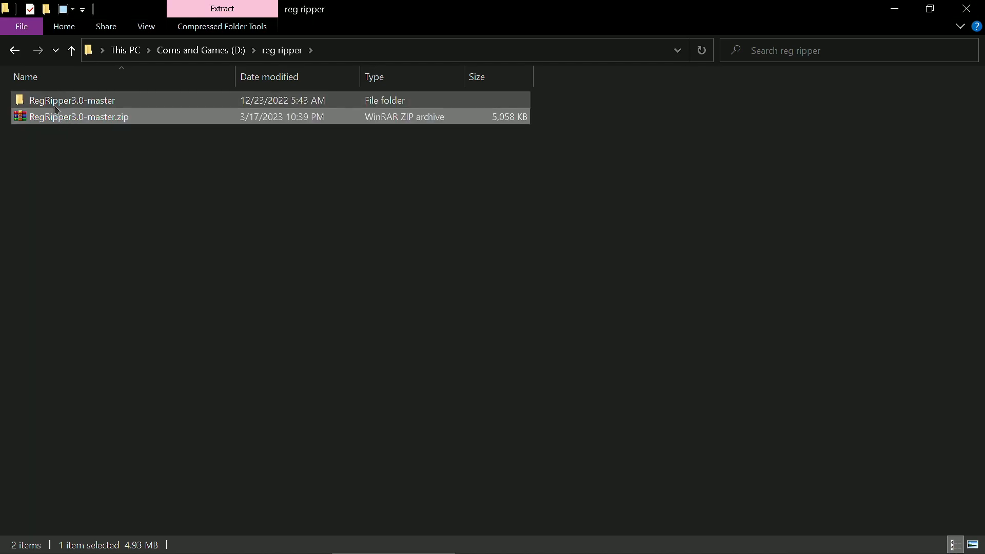
Step: Open the extracted RegRipper3.0-master folder and extract rip_bulk.zip in place, replacing all existing files
{"action": "double_click", "coordinate": [55, 101]}
{"action": "left_click", "coordinate": [46, 281]}
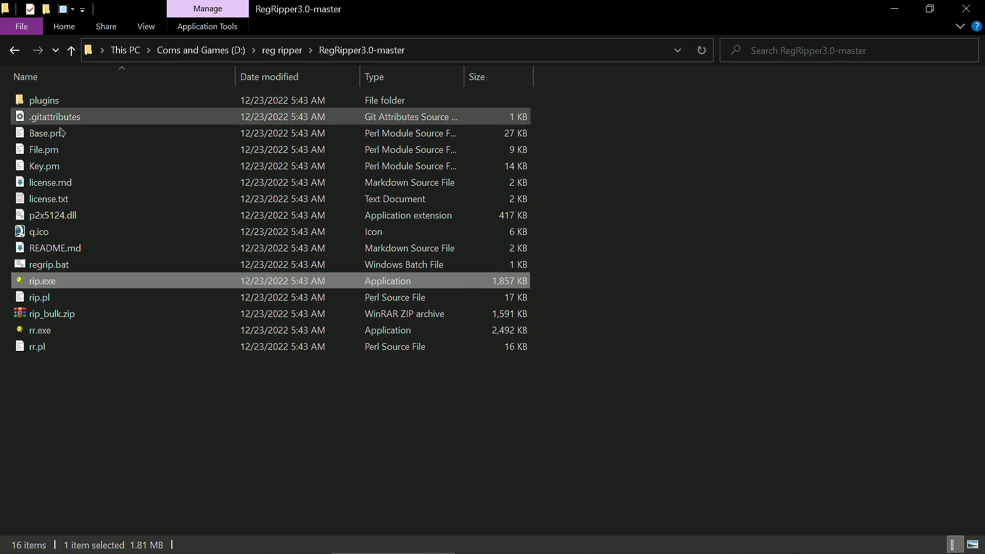
{"action": "right_click", "coordinate": [62, 318]}
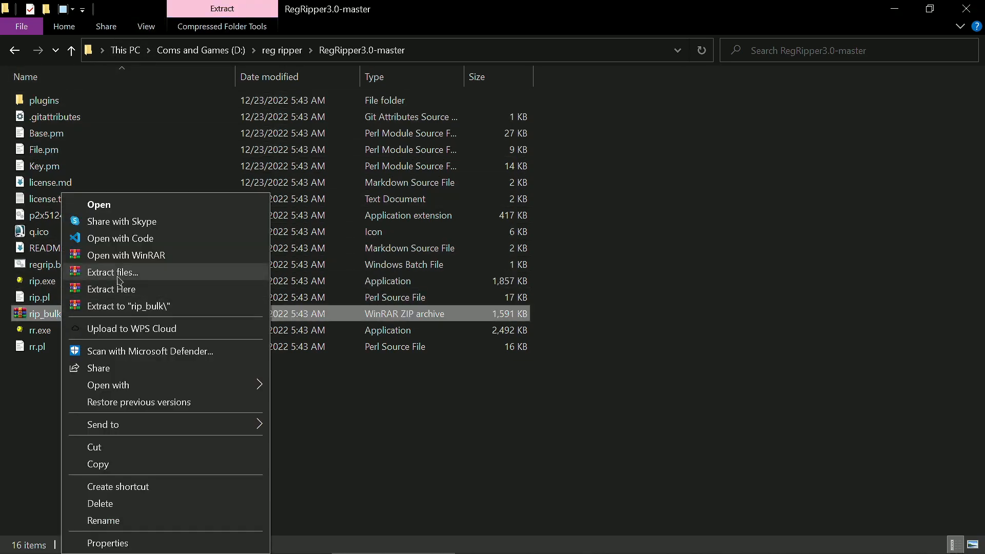
{"action": "left_click", "coordinate": [119, 290]}
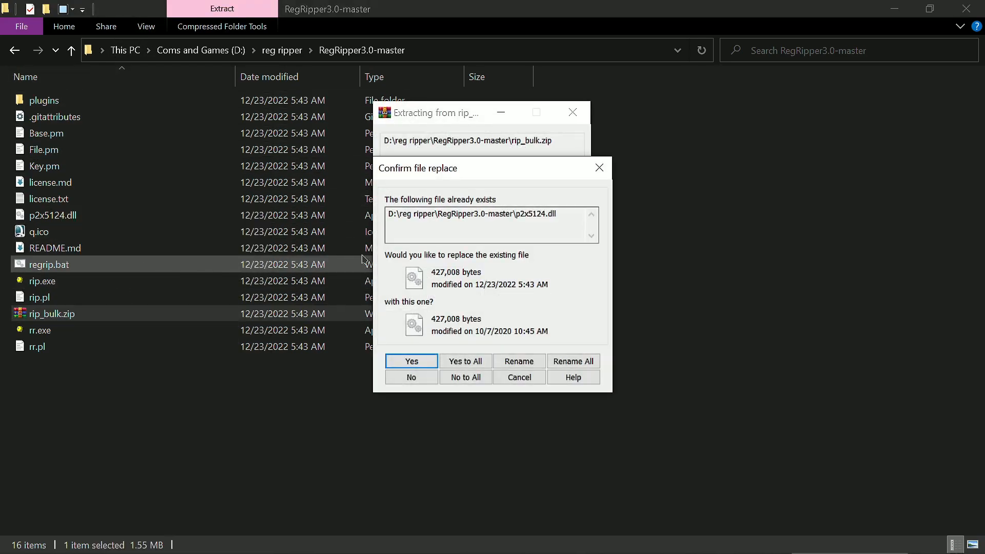
{"action": "left_click", "coordinate": [465, 363]}
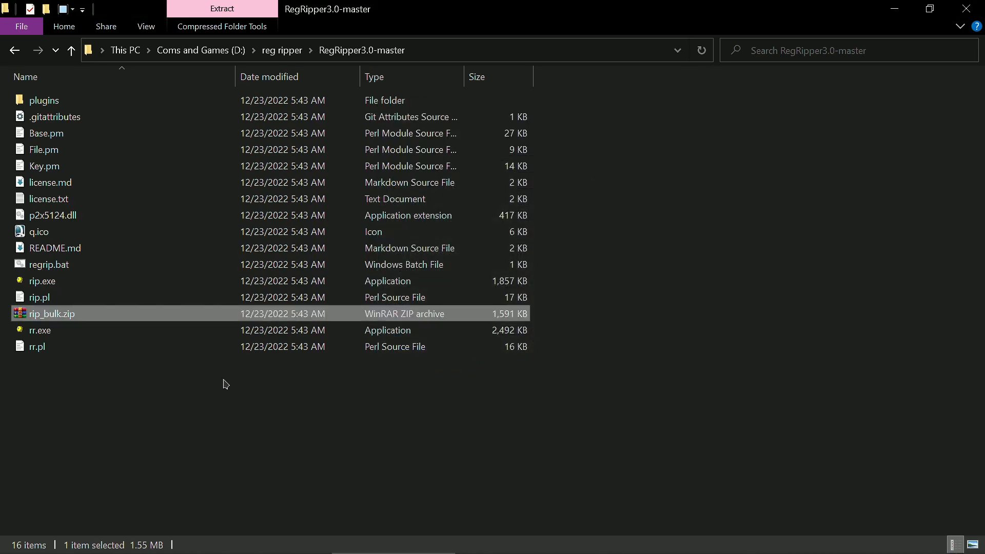
Step: Look at the Perl scripts in the plugins folder and return to the RegRipper3.0-master folder
{"action": "left_click", "coordinate": [44, 282]}
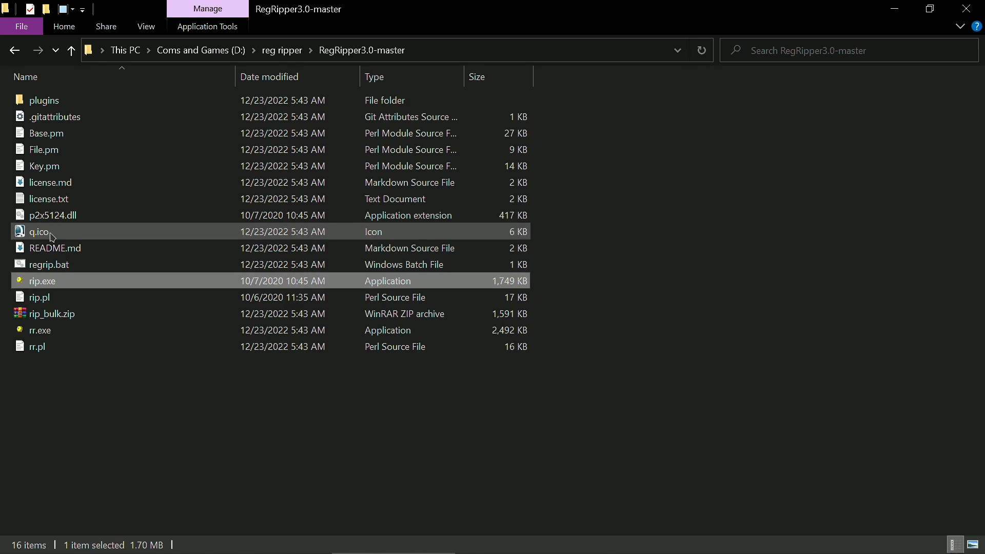
{"action": "double_click", "coordinate": [47, 101]}
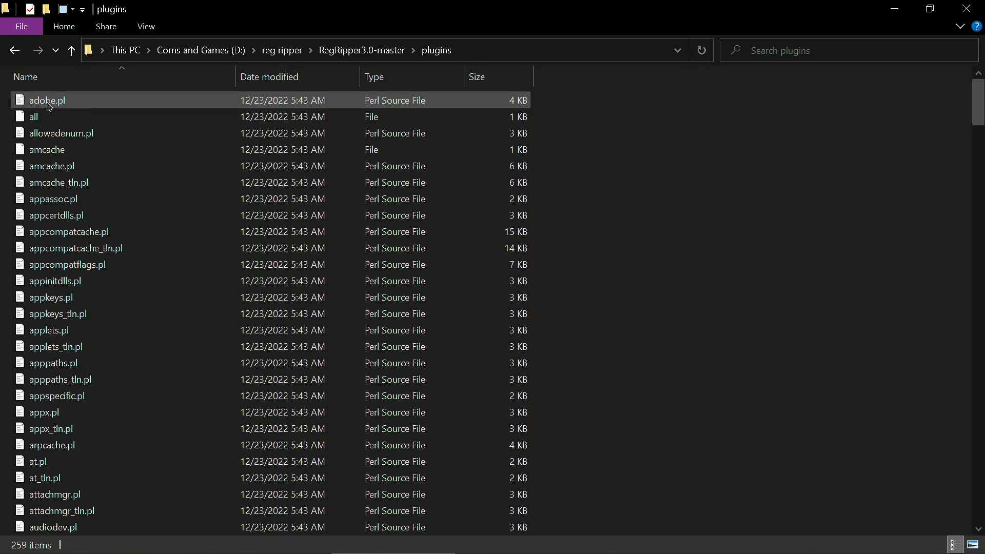
{"action": "left_click", "coordinate": [362, 49]}
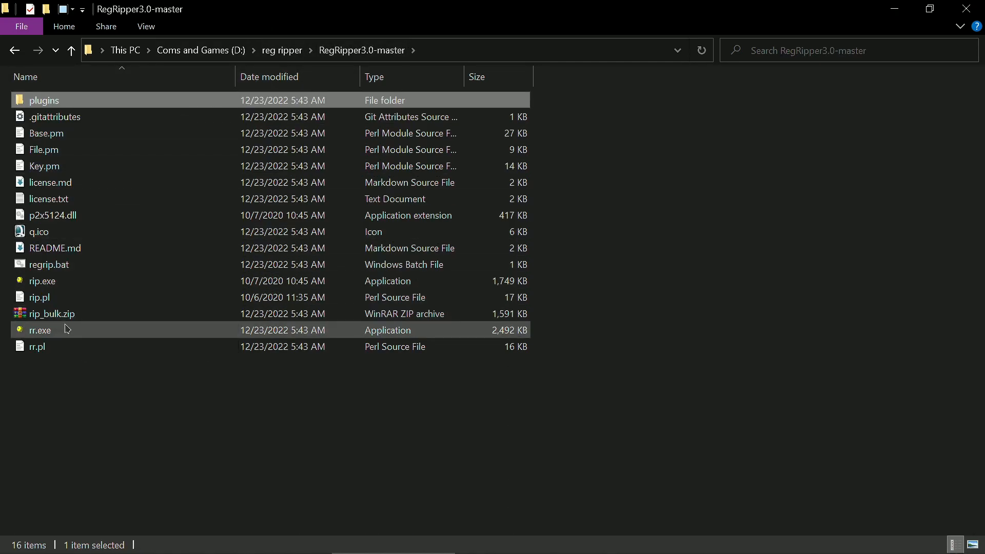
Step: Launch rr.exe and load the system file from the registry folder on D: as the hive file
{"action": "left_click", "coordinate": [61, 331]}
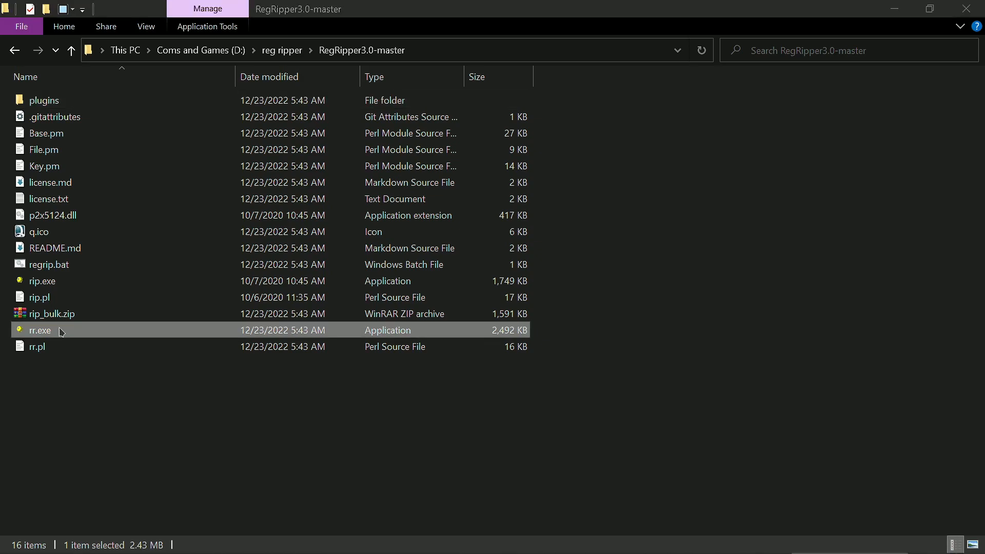
{"action": "left_click_drag", "start_coordinate": [462, 120], "coordinate": [433, 94]}
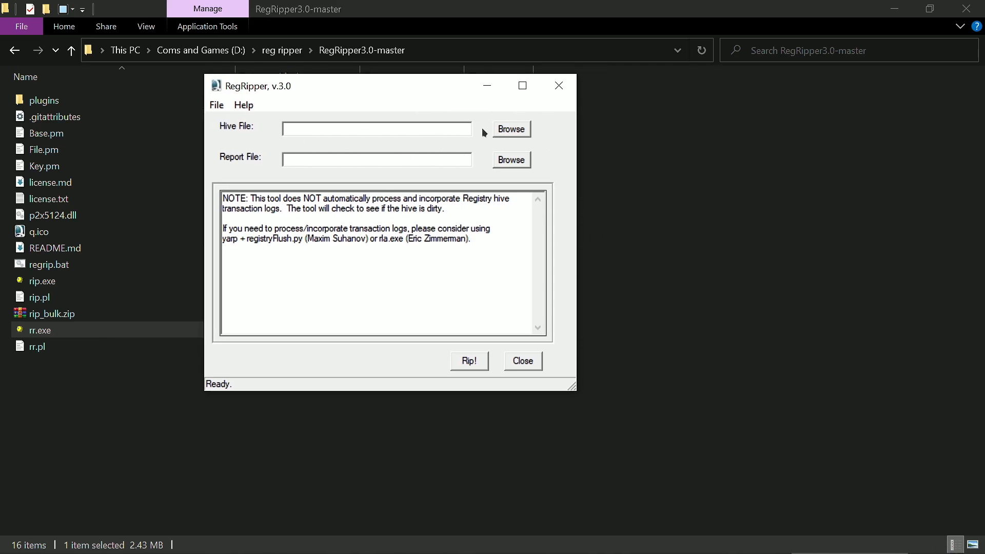
{"action": "left_click", "coordinate": [524, 129]}
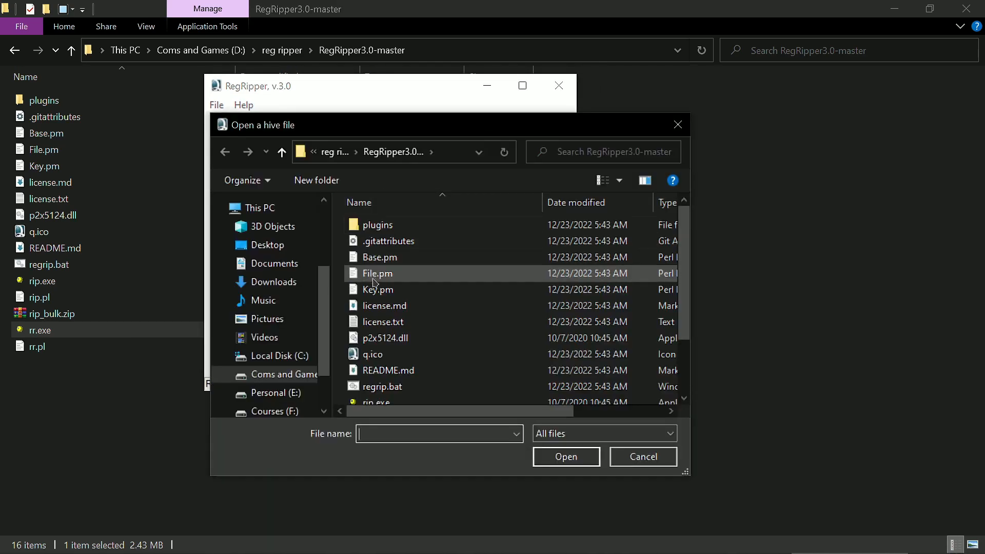
{"action": "left_click", "coordinate": [267, 393]}
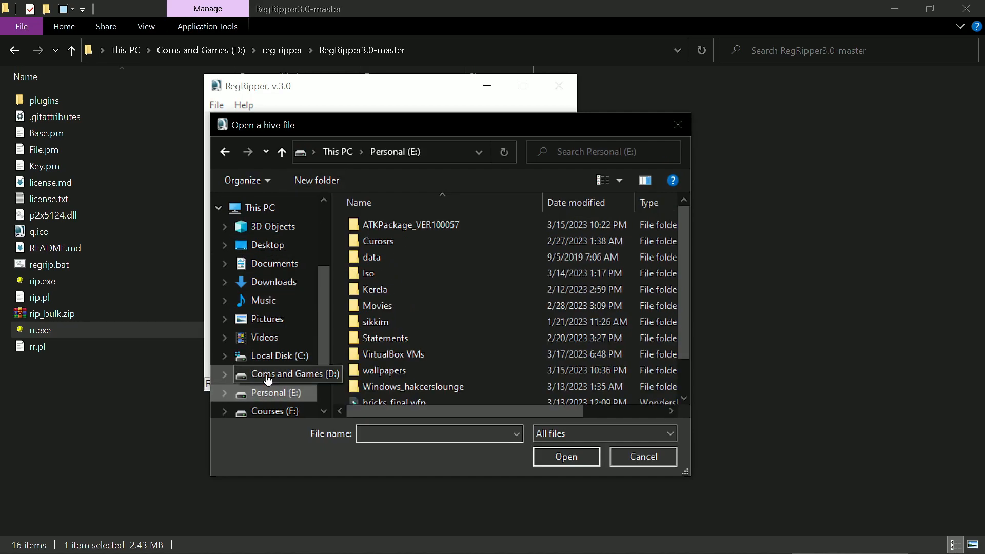
{"action": "left_click", "coordinate": [279, 374]}
{"action": "scroll", "coordinate": [349, 341], "scroll_direction": "down", "scroll_amount": 2}
{"action": "double_click", "coordinate": [383, 286]}
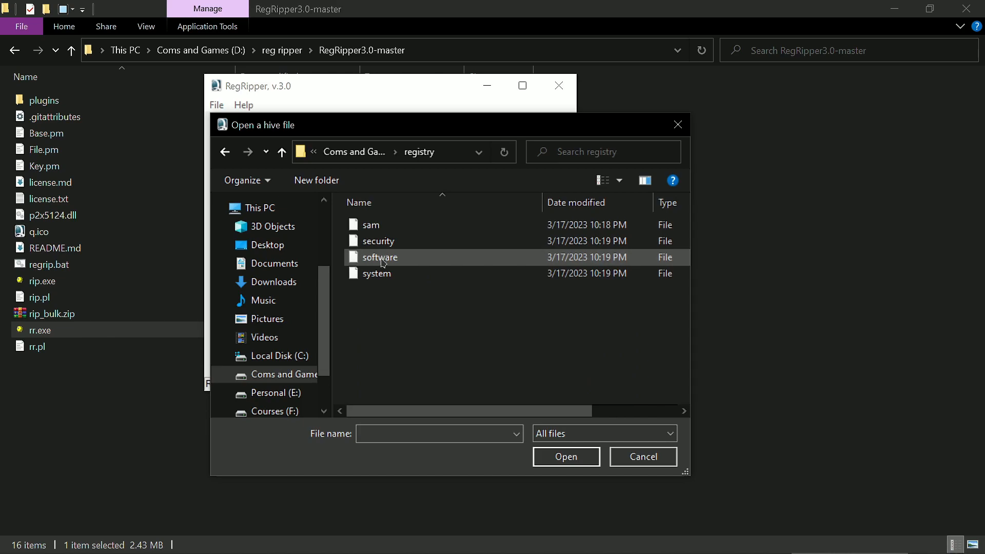
{"action": "left_click", "coordinate": [379, 274]}
{"action": "left_click", "coordinate": [564, 457]}
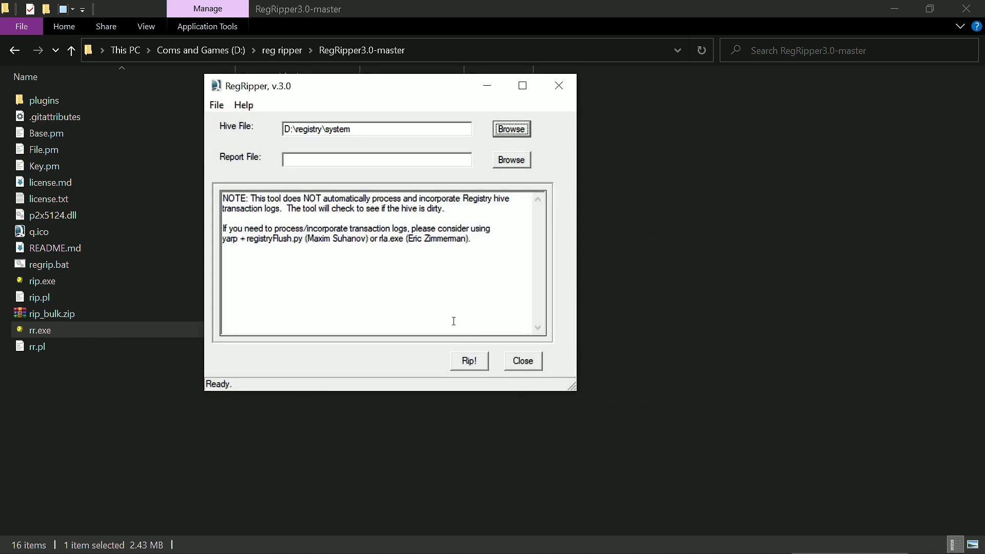
Step: Rip the system hive into the report file .txt and review the plugin log from its beginning
{"action": "left_click", "coordinate": [473, 363]}
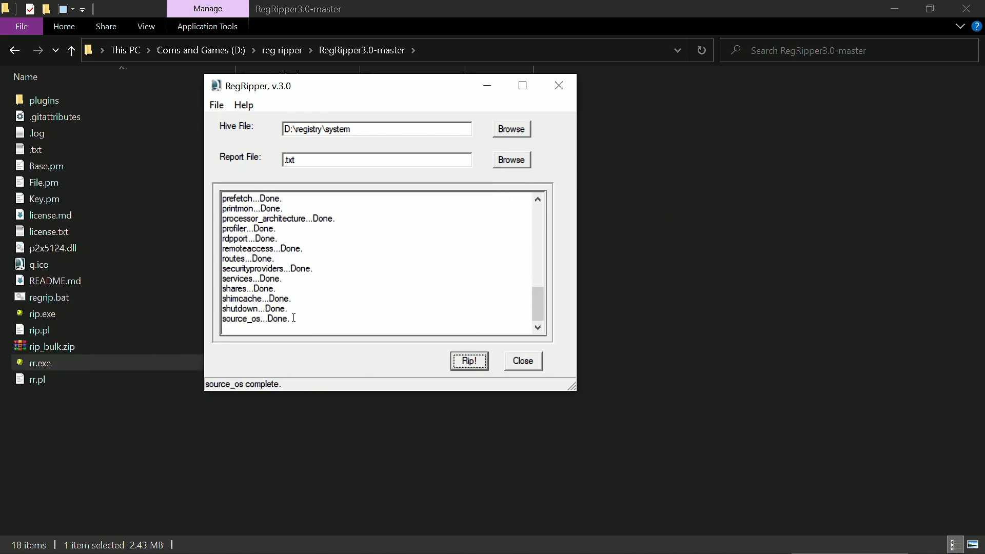
{"action": "scroll", "coordinate": [270, 290], "scroll_direction": "up", "scroll_amount": 3}
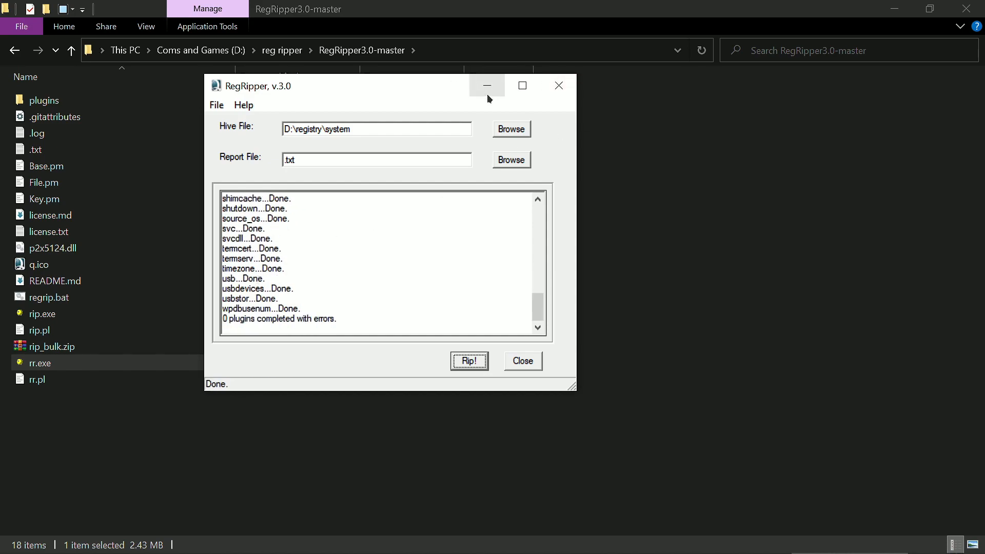
{"action": "scroll", "coordinate": [345, 293], "scroll_direction": "down", "scroll_amount": 9}
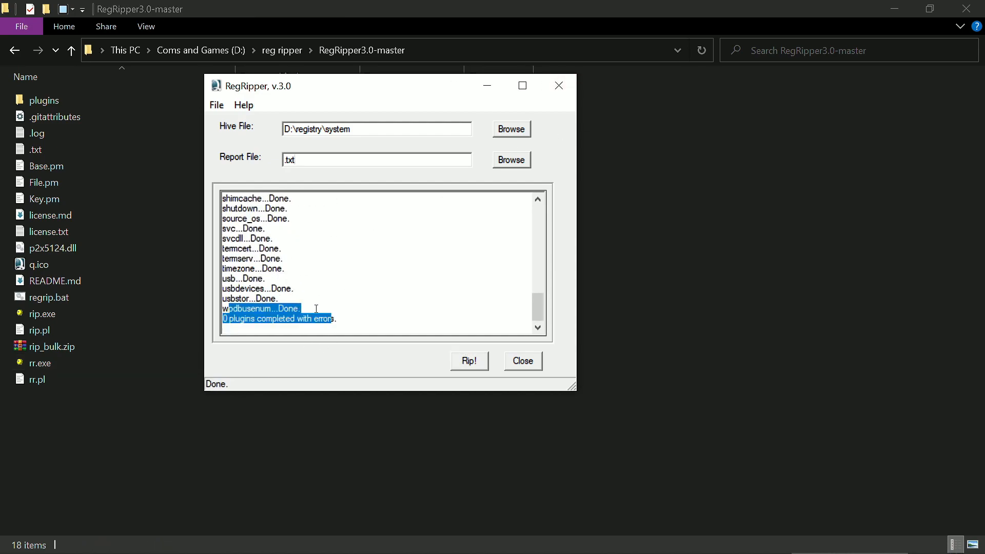
{"action": "left_click", "coordinate": [317, 308]}
{"action": "scroll", "coordinate": [341, 314], "scroll_direction": "up", "scroll_amount": 15}
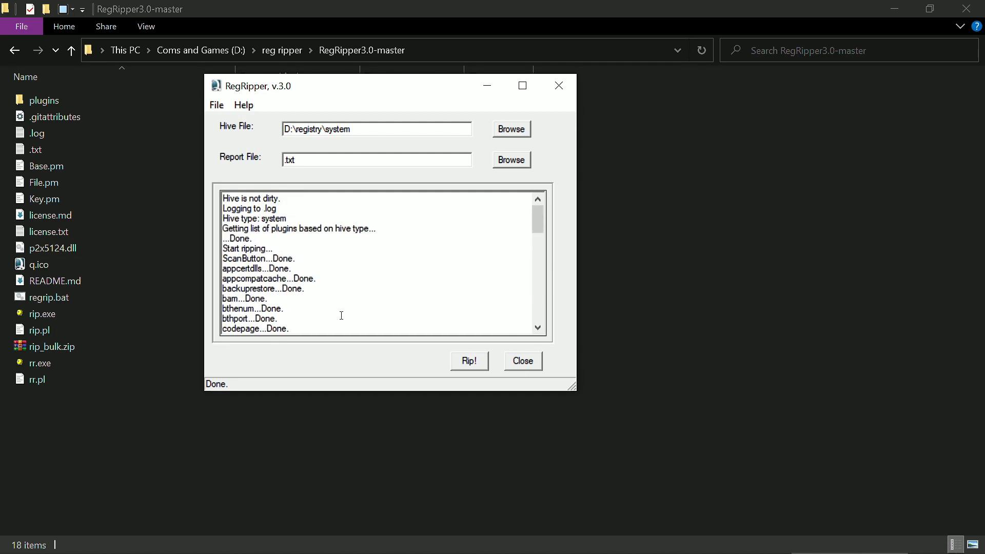
Step: Open the generated .txt report in Notepad, minimize RegRipper and maximize the Notepad window
{"action": "double_click", "coordinate": [85, 145]}
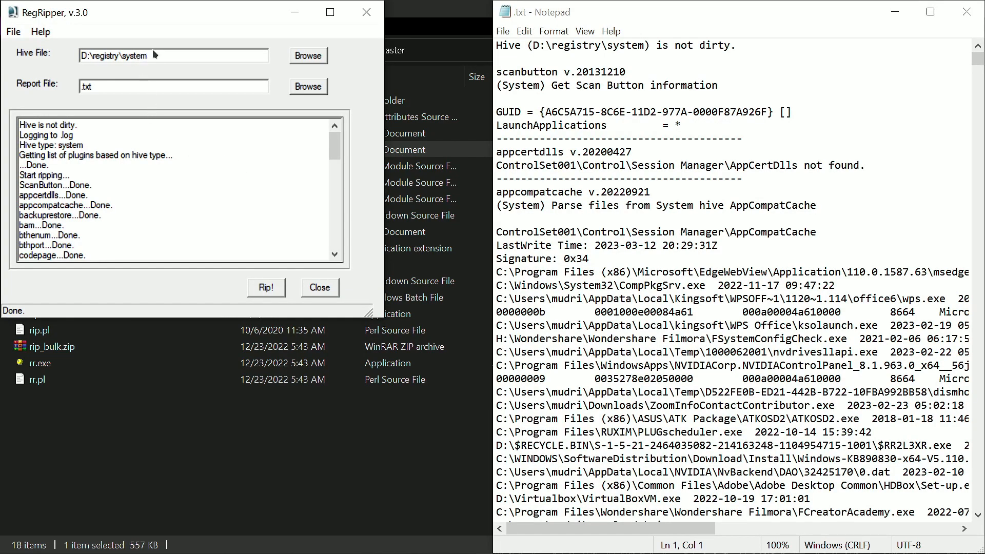
{"action": "left_click", "coordinate": [278, 19]}
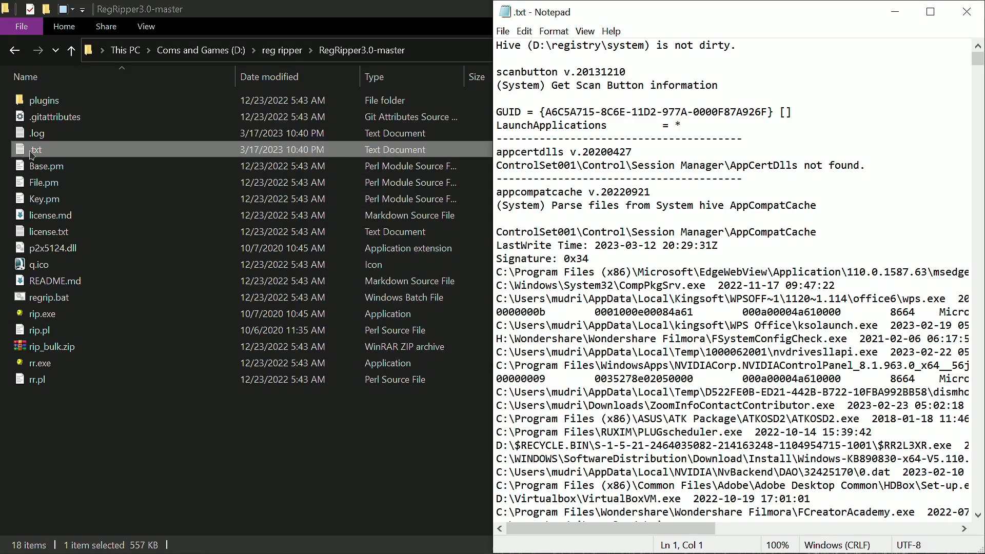
{"action": "left_click", "coordinate": [931, 12]}
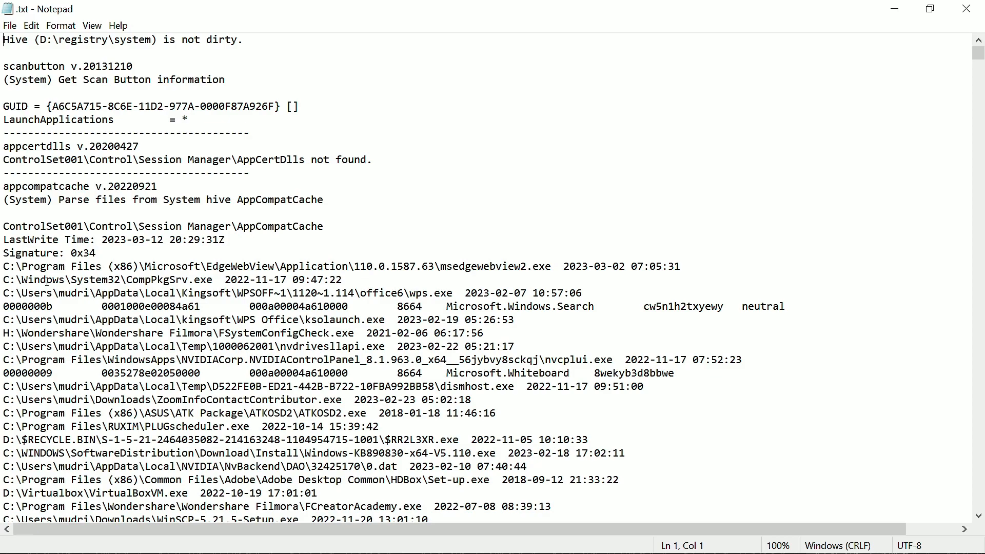
Step: Highlight the report's opening hive status line and the lines of the appcompatcache section to read them
{"action": "left_click_drag", "start_coordinate": [42, 39], "coordinate": [251, 40]}
{"action": "left_click", "coordinate": [251, 39]}
{"action": "scroll", "coordinate": [327, 293], "scroll_direction": "down", "scroll_amount": 7}
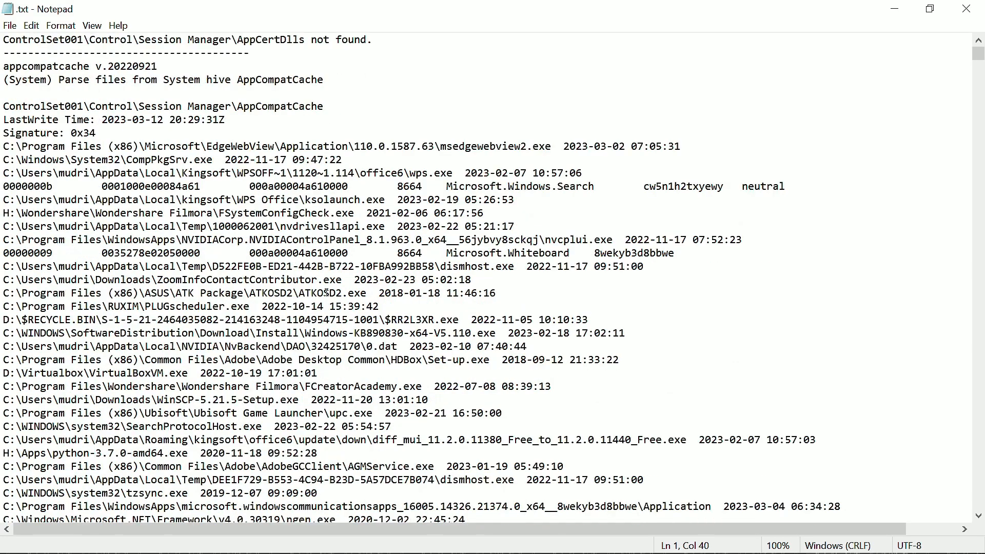
{"action": "left_click_drag", "start_coordinate": [78, 66], "coordinate": [502, 432]}
Step: Examine the program paths and timestamps further down the report's AppCompatCache list
{"action": "scroll", "coordinate": [502, 433], "scroll_direction": "down", "scroll_amount": 4}
{"action": "scroll", "coordinate": [502, 433], "scroll_direction": "down", "scroll_amount": 11}
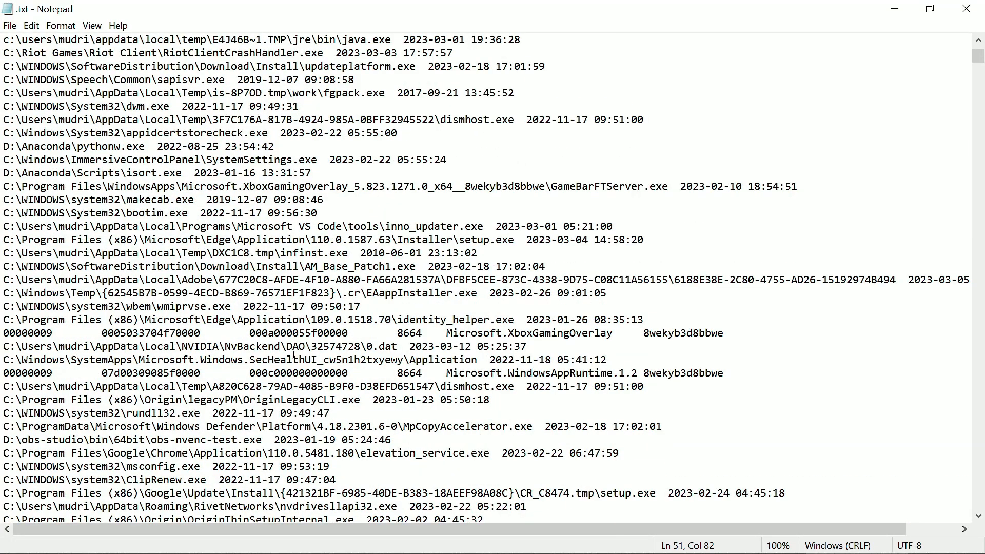
{"action": "scroll", "coordinate": [294, 356], "scroll_direction": "down", "scroll_amount": 15}
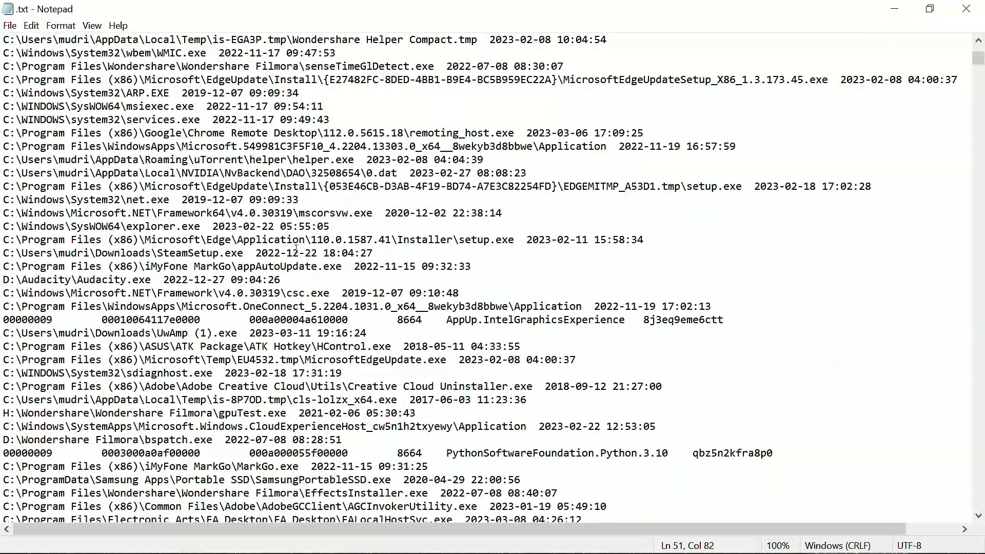
{"action": "scroll", "coordinate": [296, 249], "scroll_direction": "down", "scroll_amount": 20}
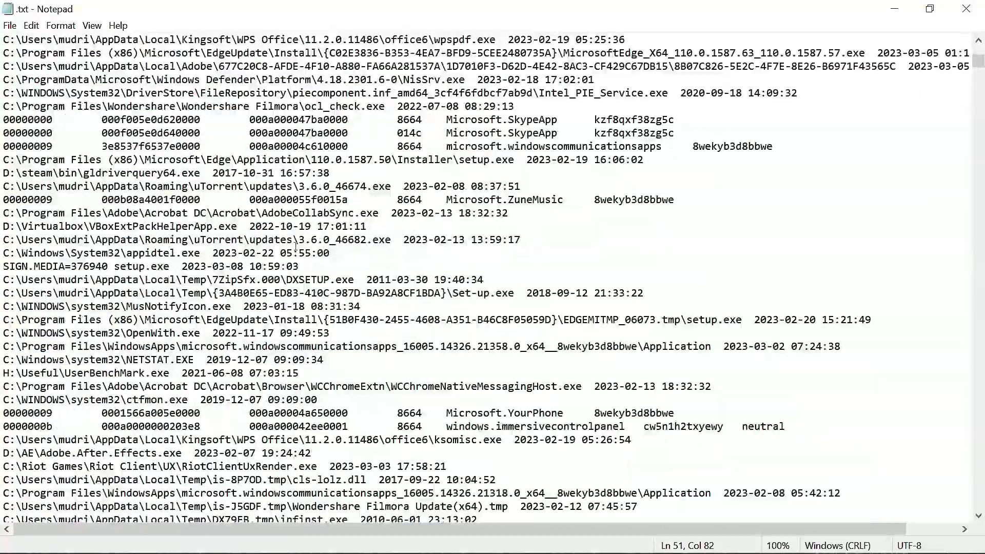
{"action": "scroll", "coordinate": [295, 244], "scroll_direction": "down", "scroll_amount": 20}
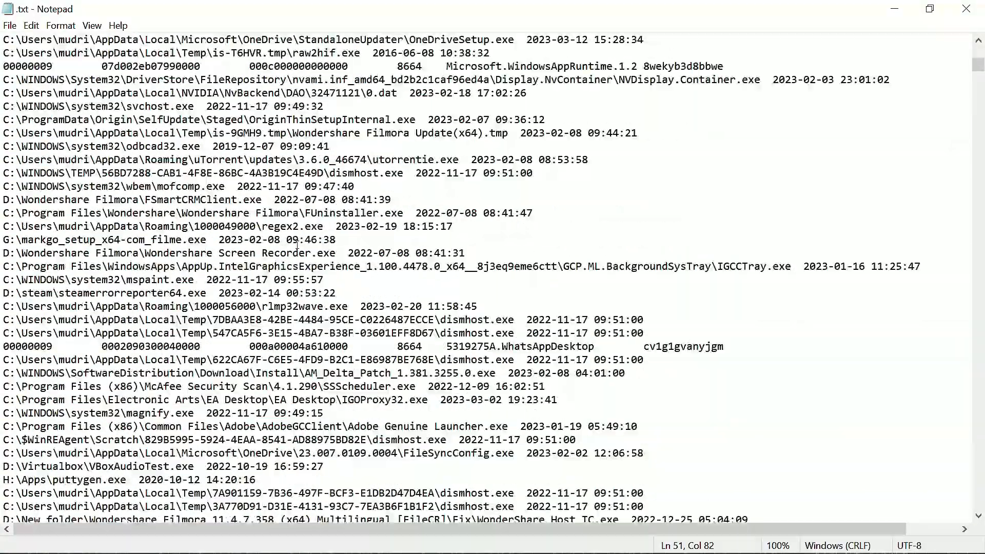
{"action": "scroll", "coordinate": [297, 245], "scroll_direction": "down", "scroll_amount": 20}
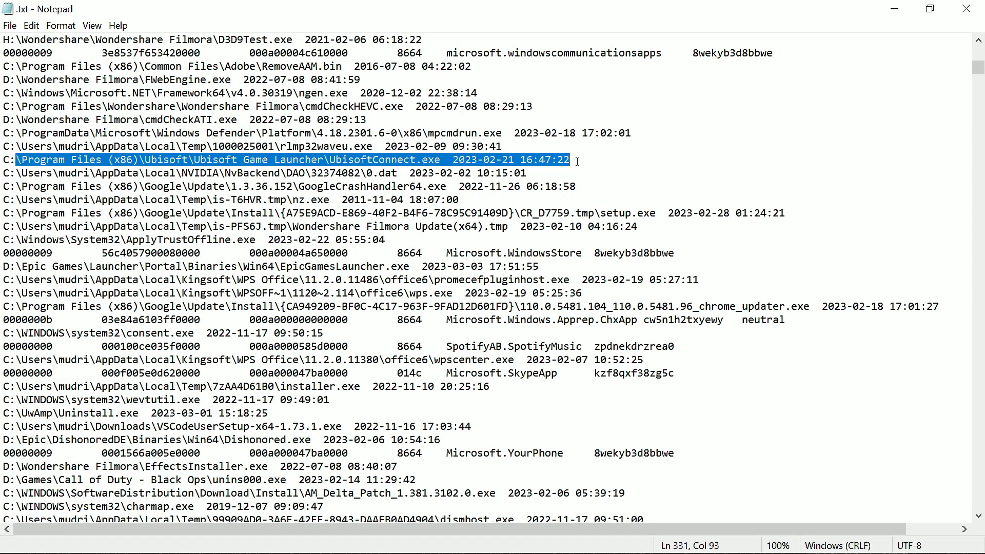
Step: Skim more of the executable entries and their dates in the report's AppCompatCache section, and close the report
{"action": "scroll", "coordinate": [508, 169], "scroll_direction": "down", "scroll_amount": 2}
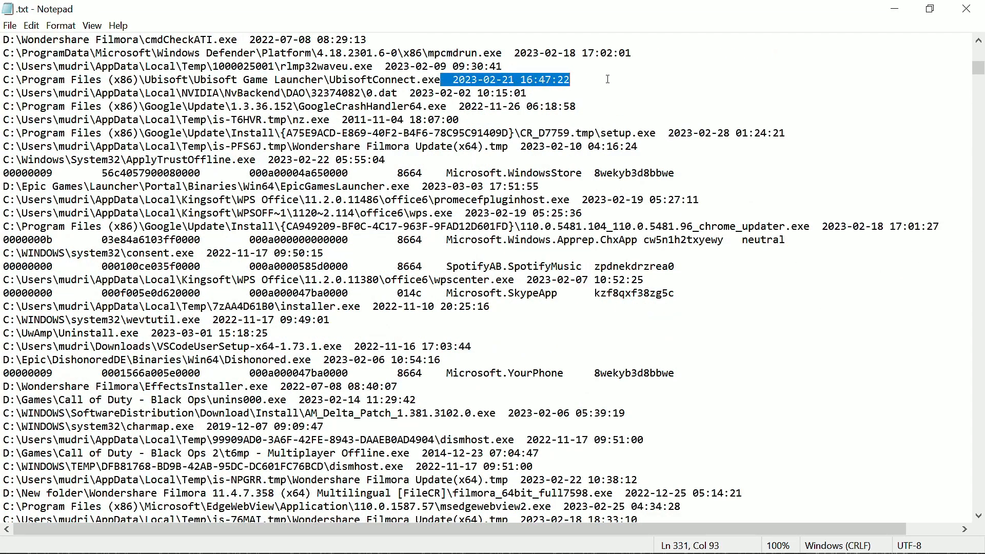
{"action": "scroll", "coordinate": [389, 222], "scroll_direction": "down", "scroll_amount": 20}
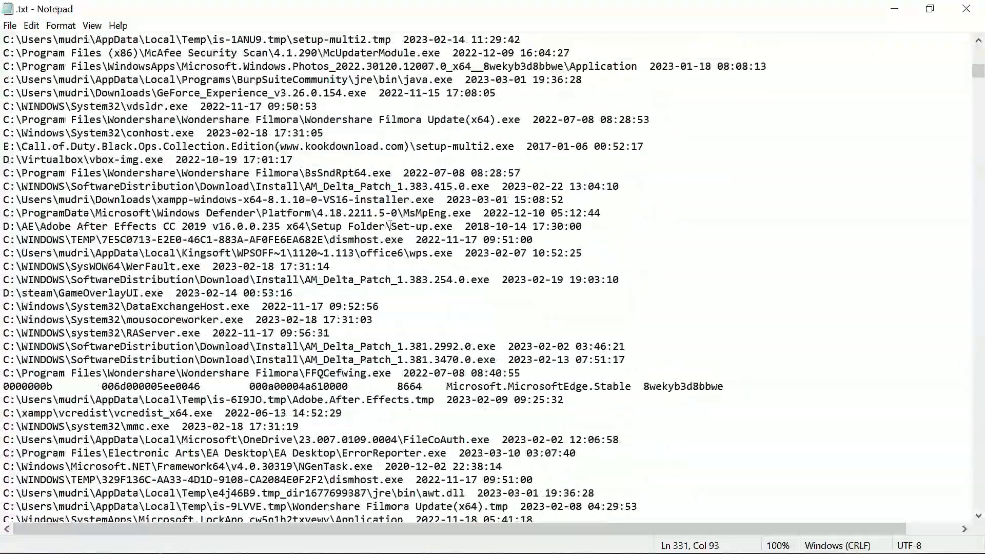
{"action": "scroll", "coordinate": [389, 224], "scroll_direction": "down", "scroll_amount": 20}
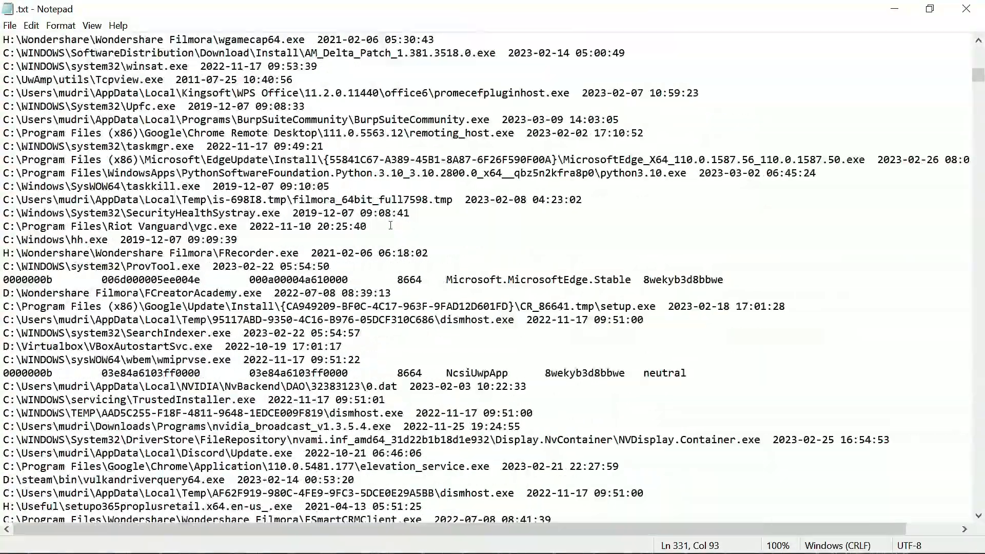
{"action": "scroll", "coordinate": [391, 225], "scroll_direction": "down", "scroll_amount": 20}
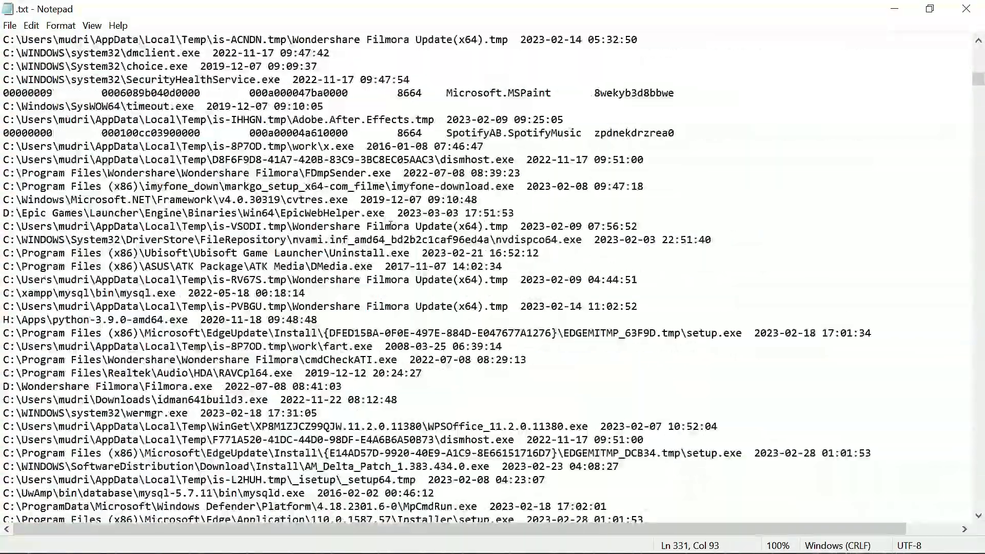
{"action": "scroll", "coordinate": [390, 226], "scroll_direction": "down", "scroll_amount": 20}
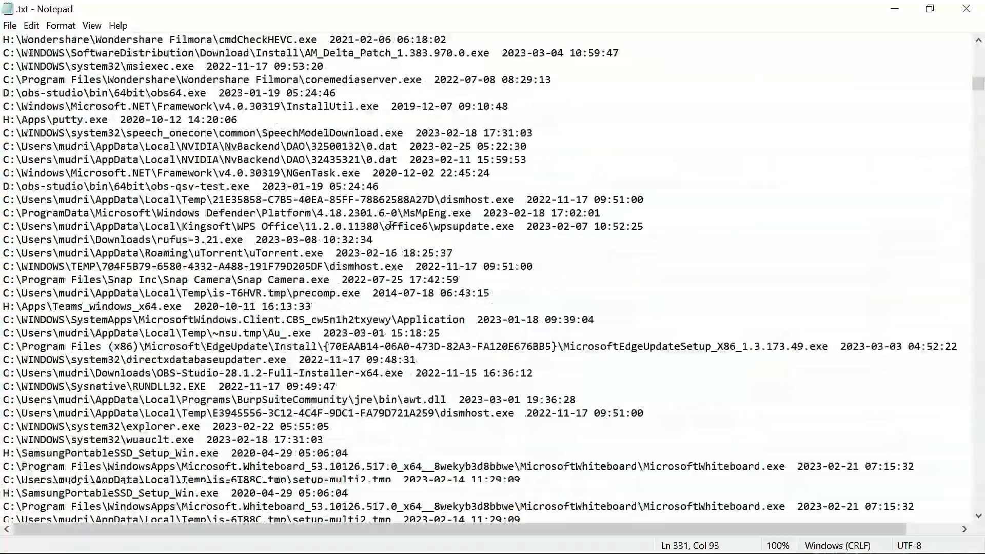
{"action": "scroll", "coordinate": [390, 226], "scroll_direction": "down", "scroll_amount": 20}
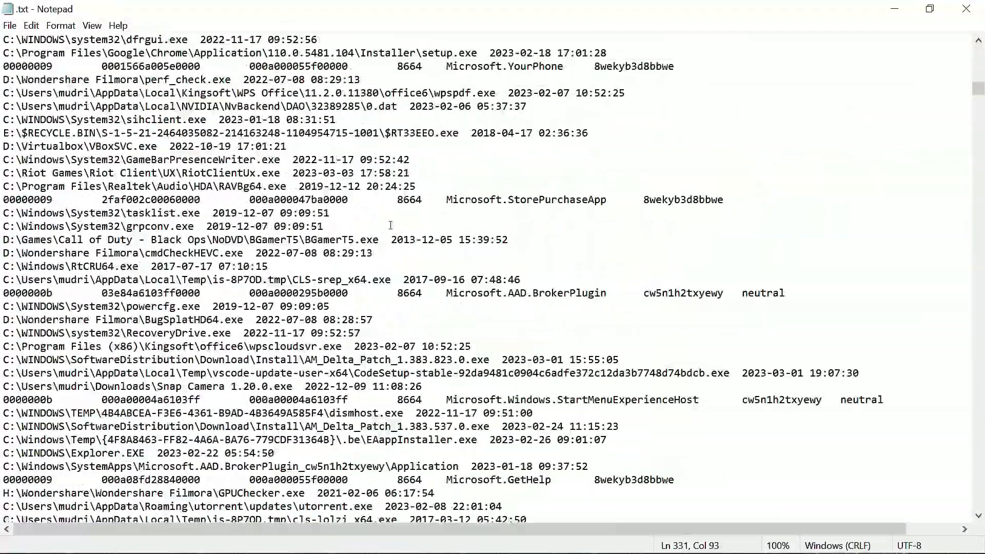
{"action": "scroll", "coordinate": [390, 226], "scroll_direction": "down", "scroll_amount": 10}
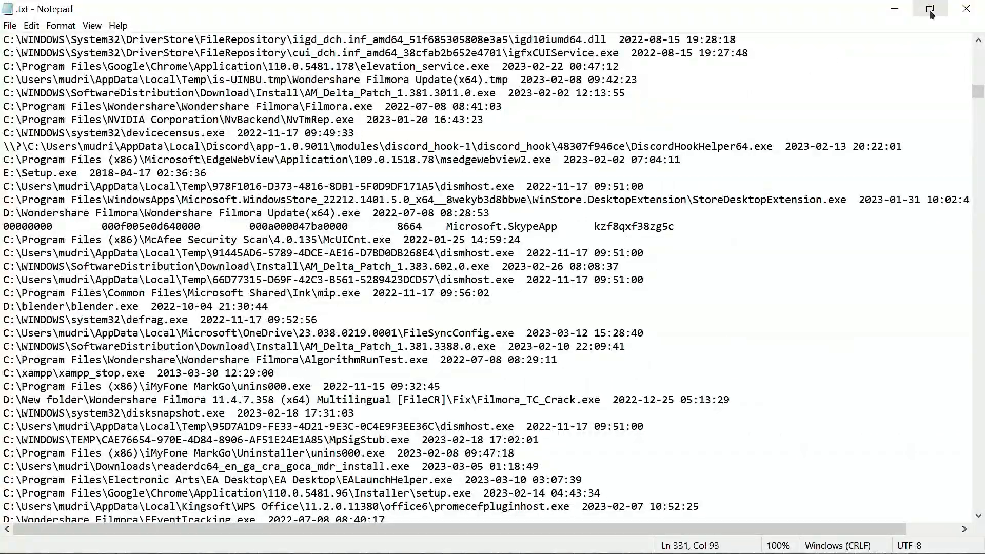
{"action": "left_click", "coordinate": [966, 9]}
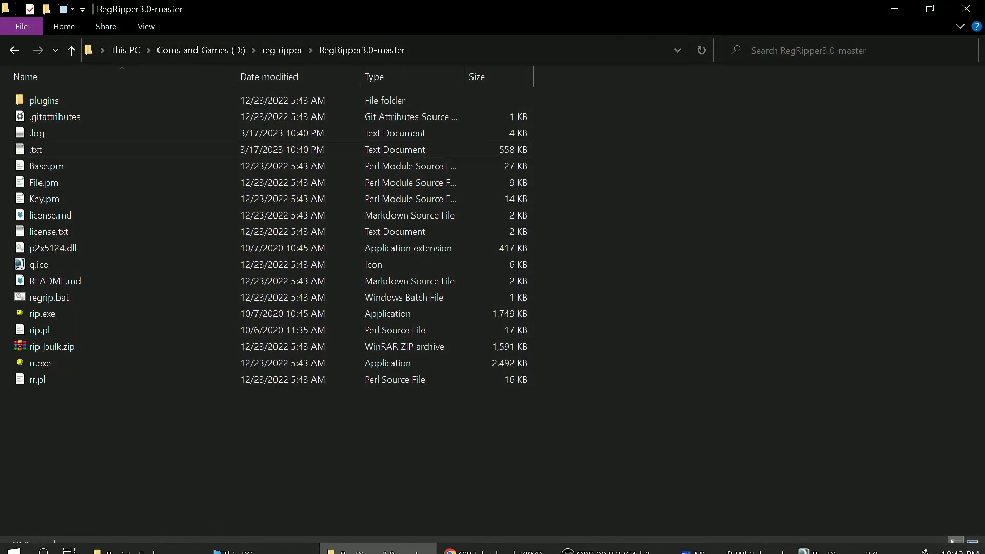
Step: Switch back to RegRipper, place its window mid-screen and try to load the sam hive from the registry folder
{"action": "left_click", "coordinate": [816, 542]}
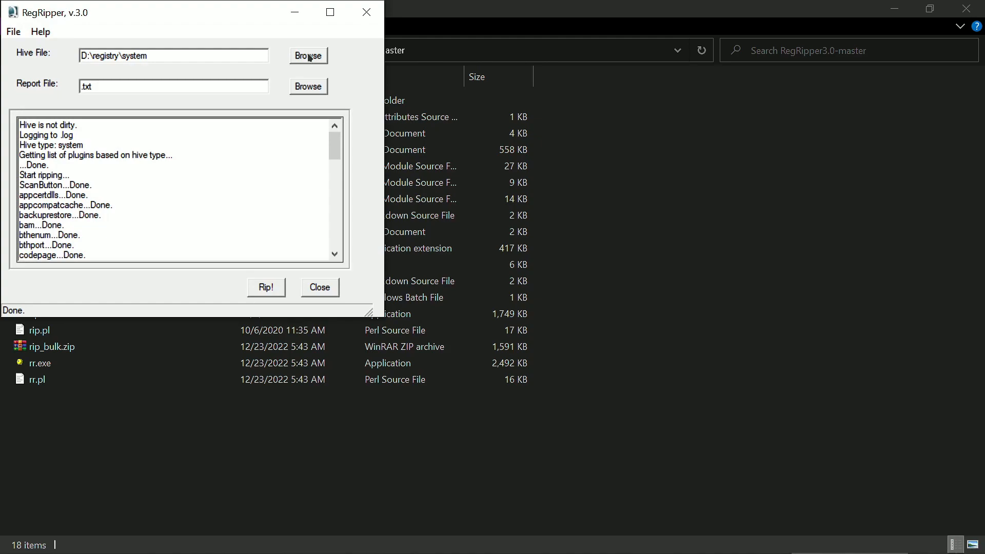
{"action": "left_click_drag", "start_coordinate": [244, 17], "coordinate": [558, 120]}
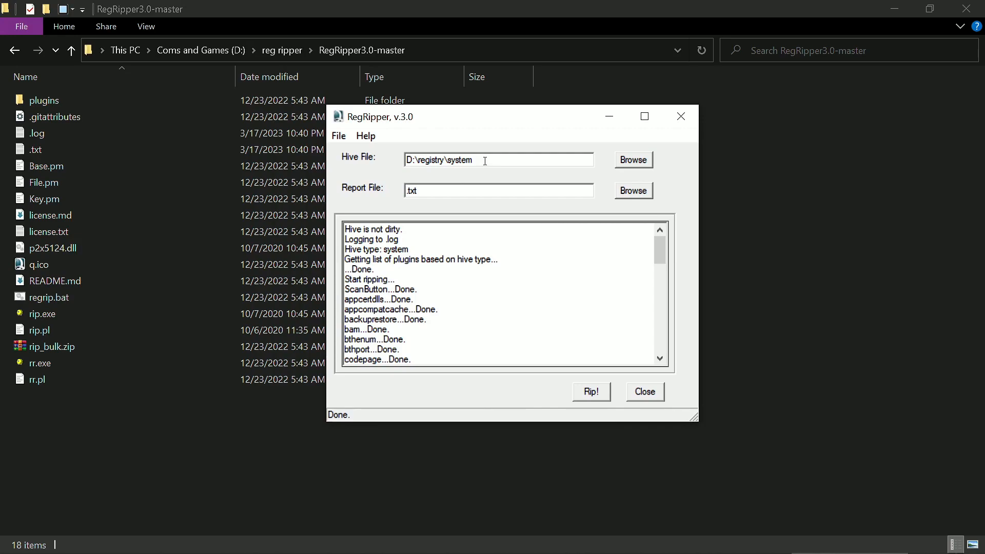
{"action": "left_click", "coordinate": [633, 160]}
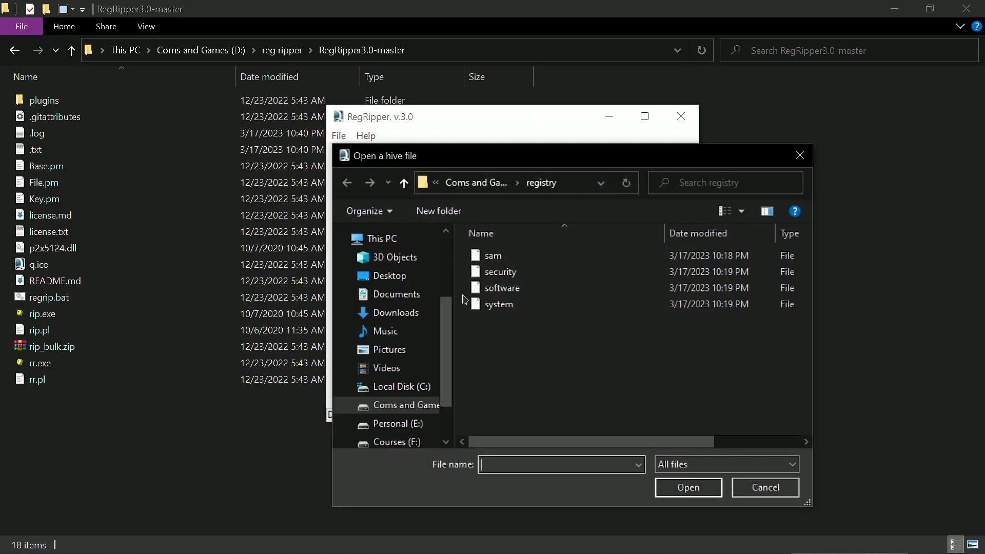
{"action": "left_click", "coordinate": [493, 256]}
{"action": "left_click", "coordinate": [678, 492]}
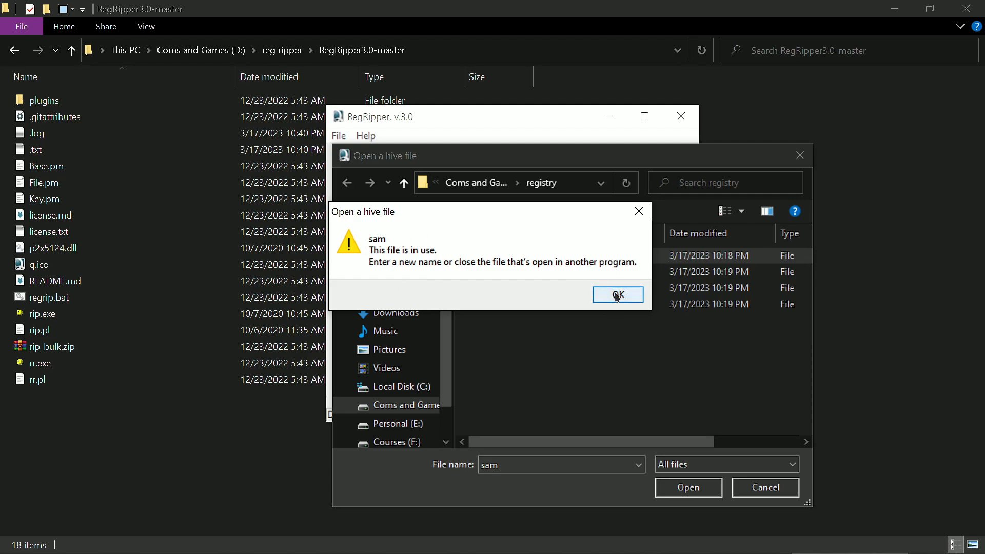
{"action": "left_click", "coordinate": [617, 296]}
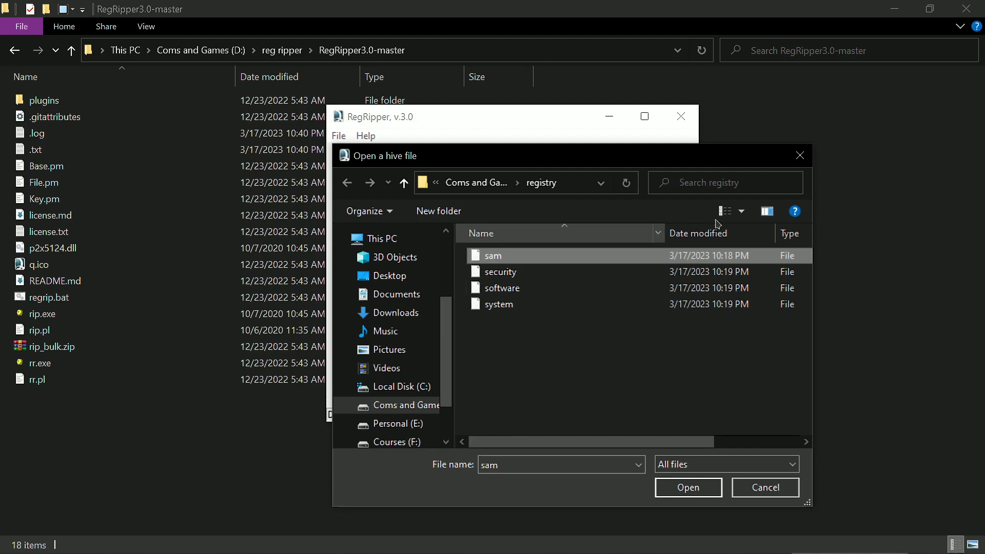
{"action": "left_click", "coordinate": [800, 155]}
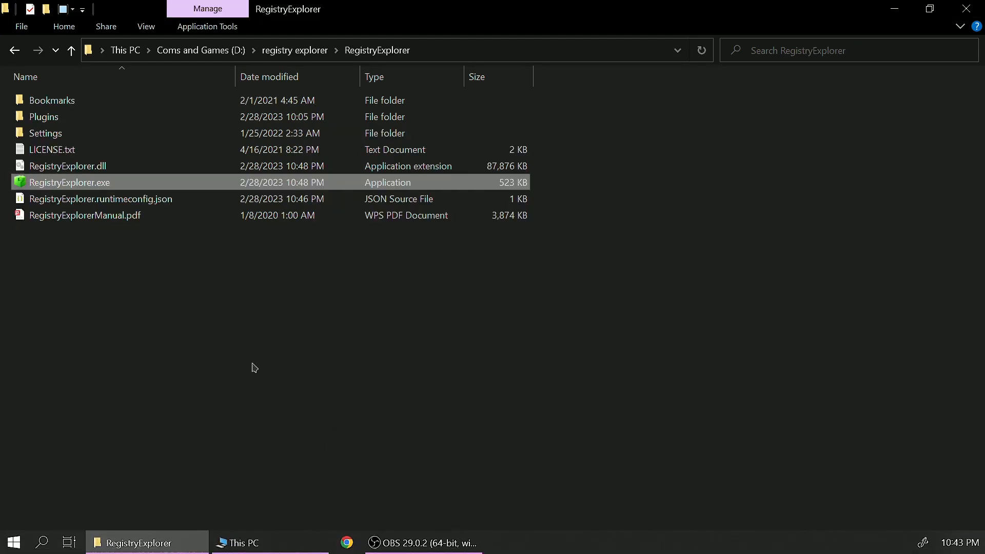
Step: Switch to the File Explorer window showing the registry explorer folder and go up through drive D: to This PC
{"action": "left_click", "coordinate": [277, 50]}
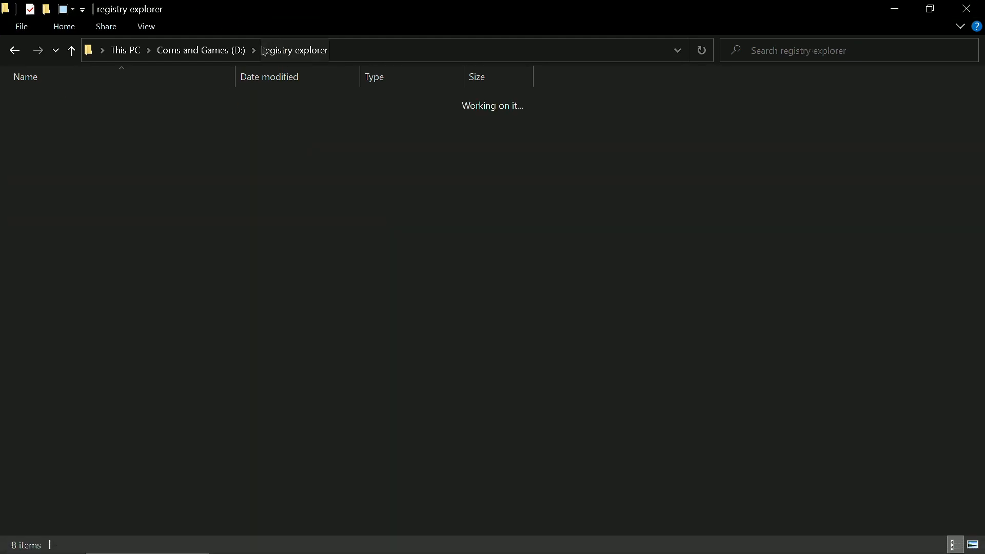
{"action": "left_click", "coordinate": [190, 50]}
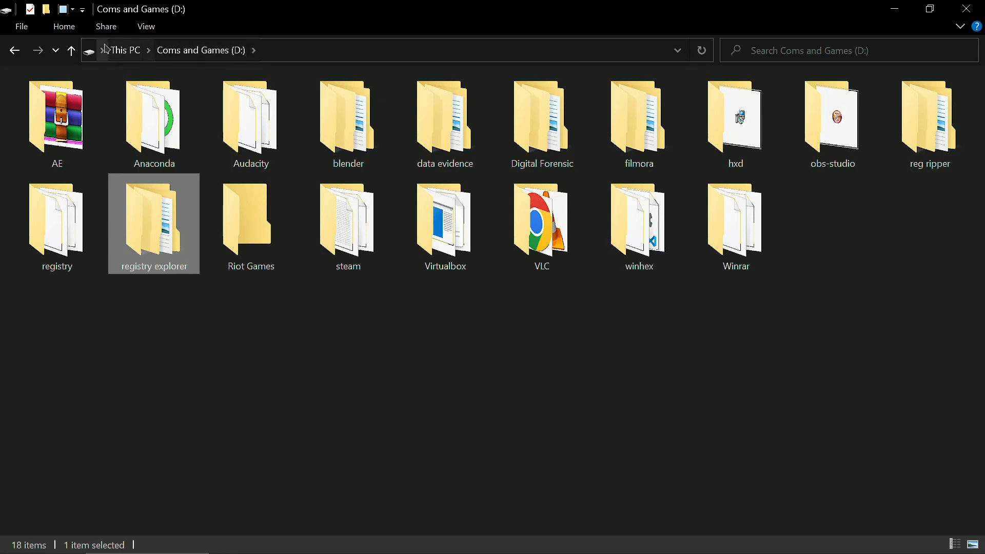
{"action": "left_click", "coordinate": [123, 50]}
{"action": "left_click", "coordinate": [382, 285]}
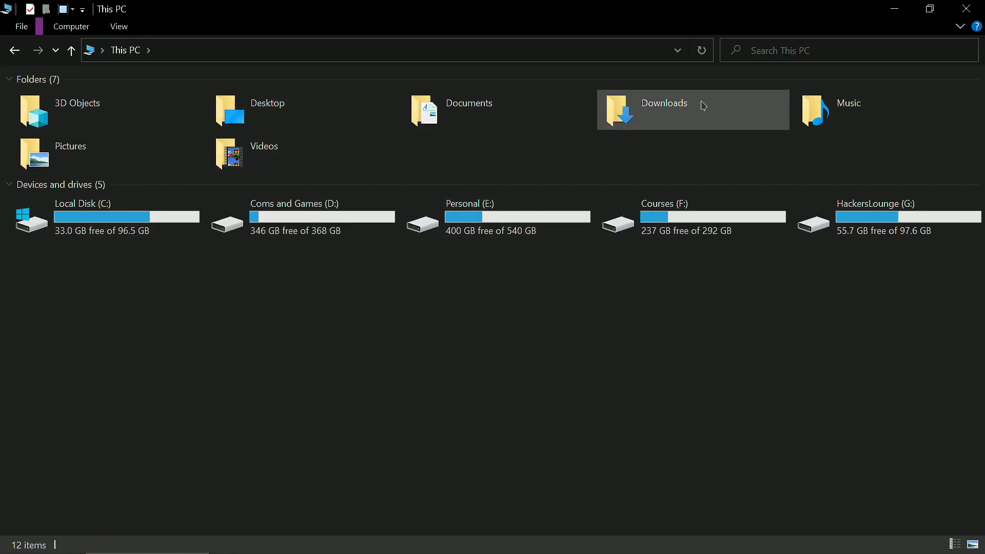
{"action": "left_click_drag", "start_coordinate": [677, 248], "coordinate": [662, 306]}
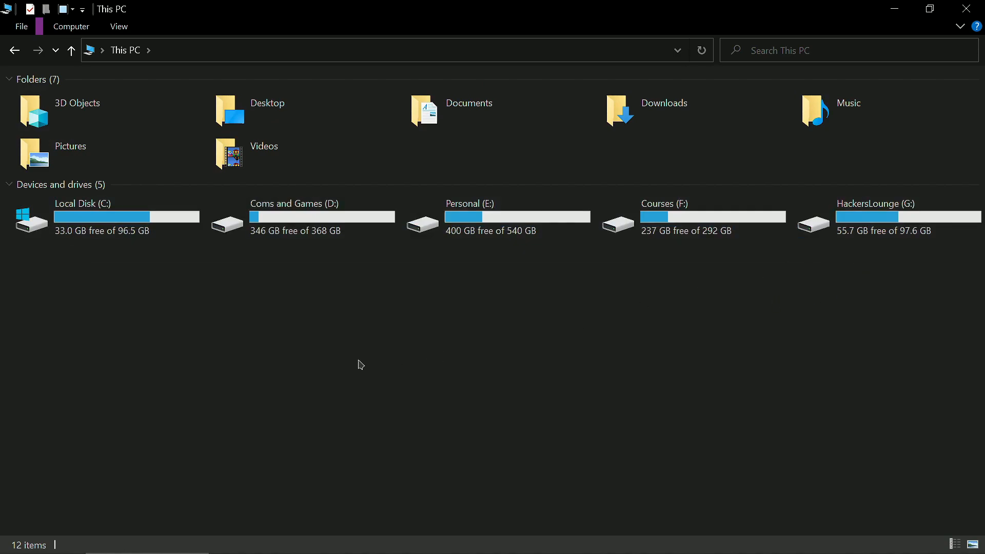